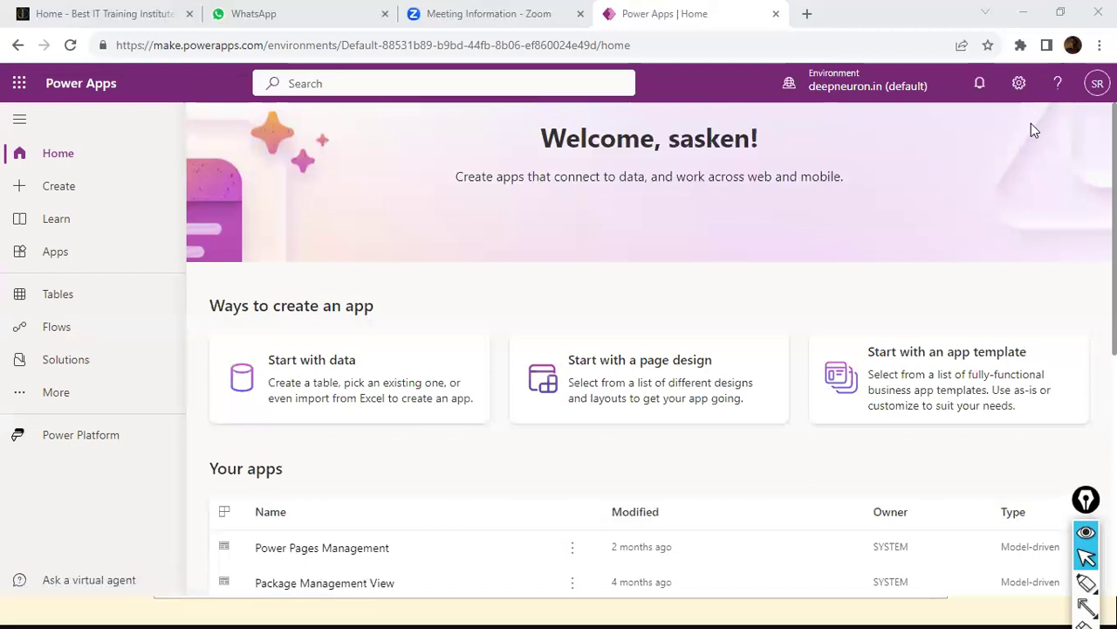
# - Look over the account details, the Power Apps home page and the extra navigation items
pyautogui.click(1094, 87)
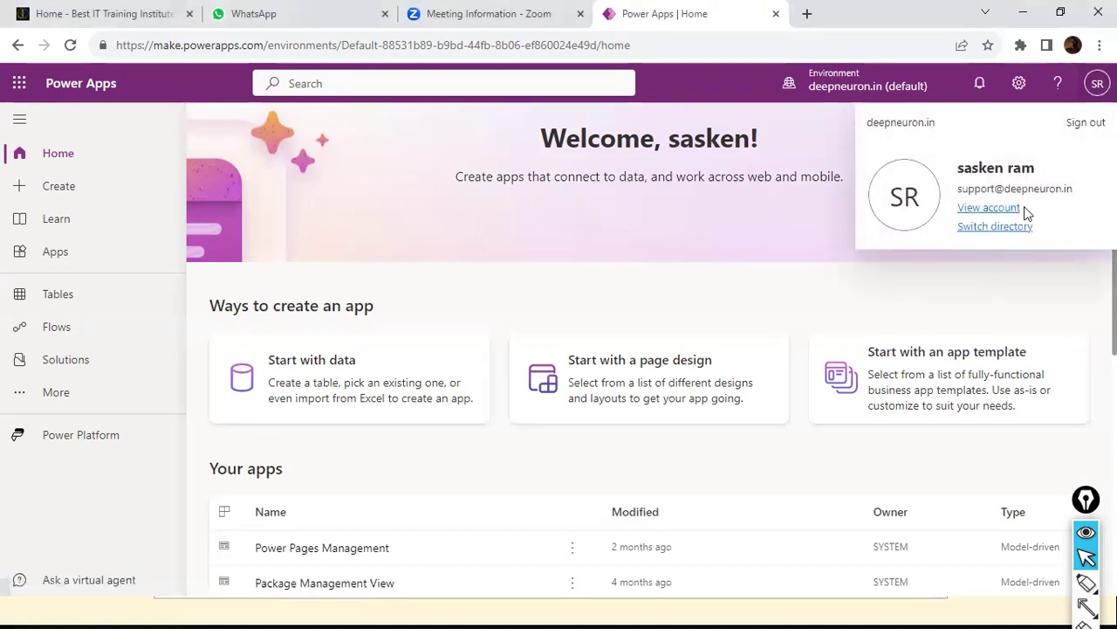
pyautogui.click(858, 271)
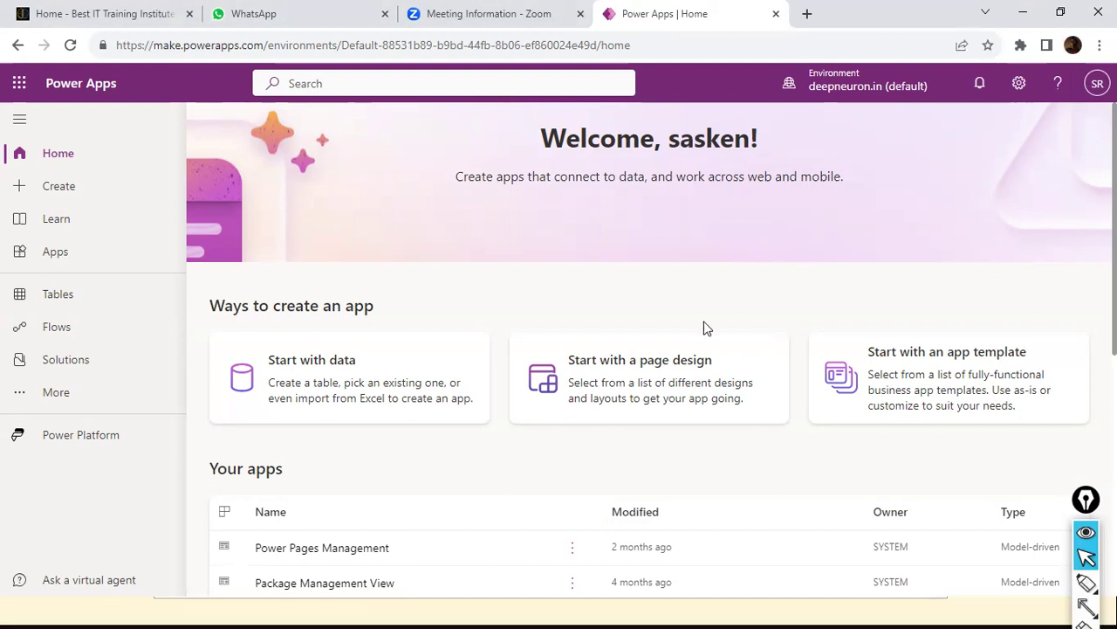
pyautogui.scroll(-2, 705, 327)
pyautogui.scroll(-3, 705, 327)
pyautogui.scroll(3, 703, 327)
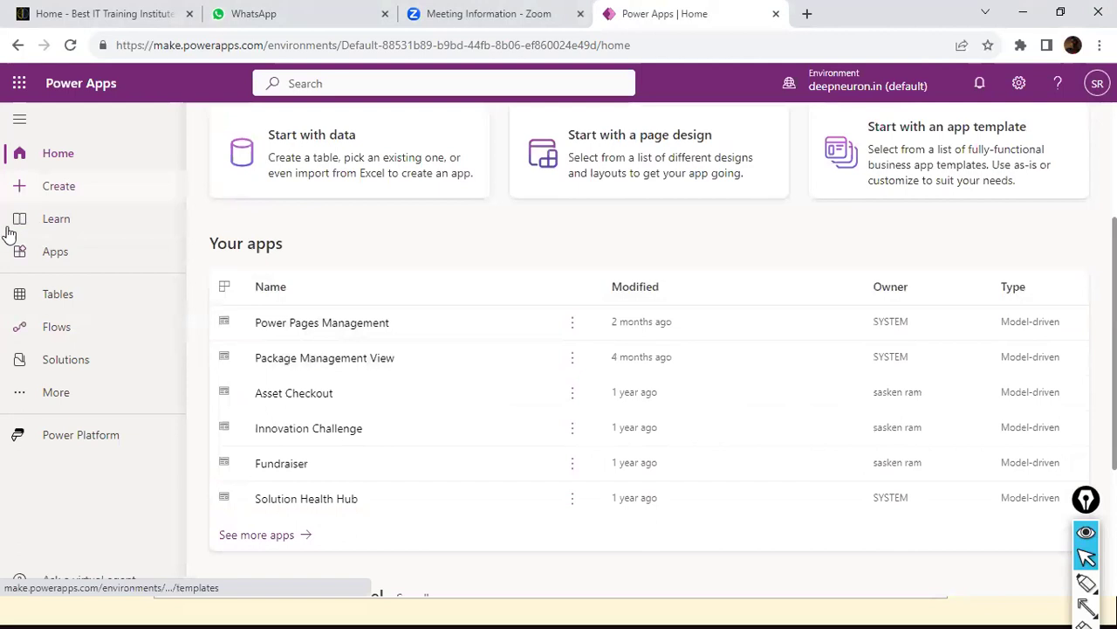
pyautogui.click(55, 392)
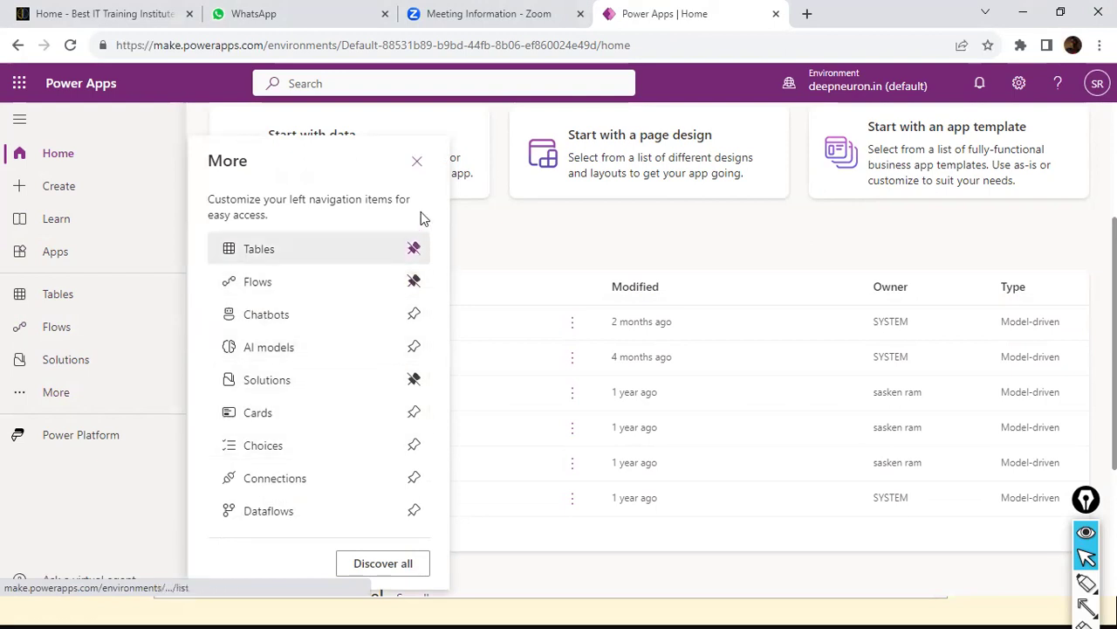
pyautogui.click(419, 162)
# - Search Power Apps for 'dataverse'
pyautogui.click(355, 87)
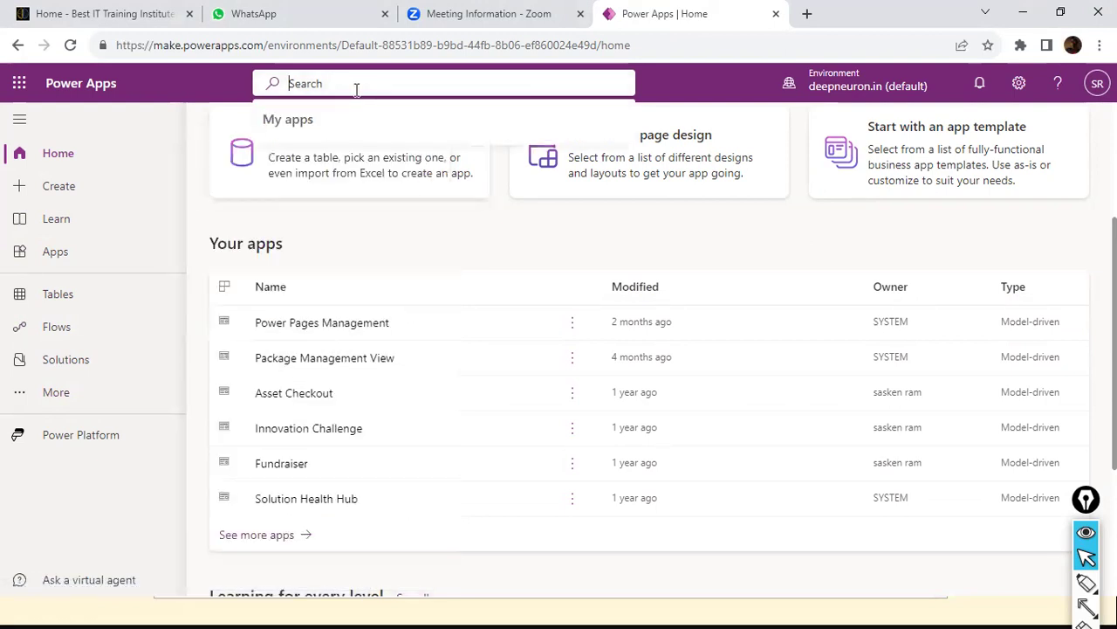
pyautogui.write('dataverse')
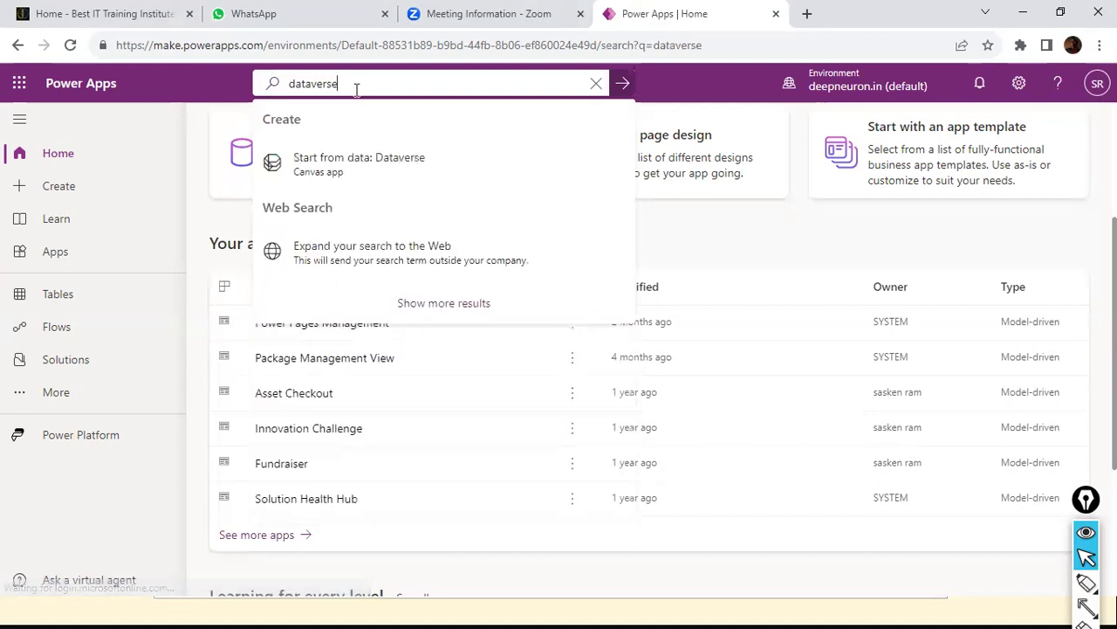
pyautogui.press('Return')
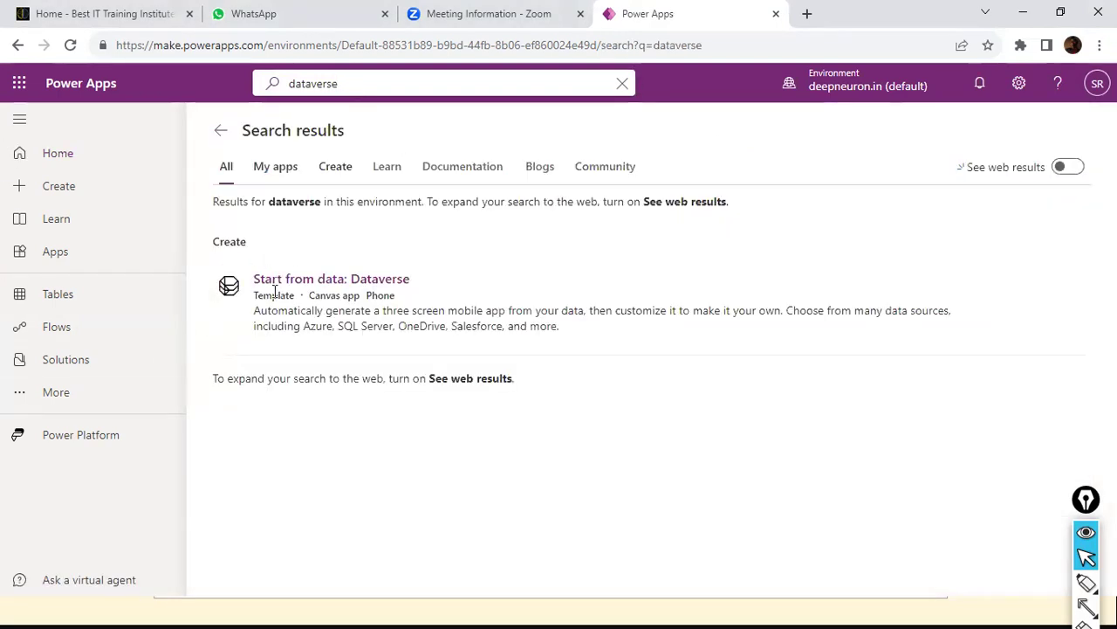
# - From the Dataverse template, create a new Microsoft Dataverse connection, signing in and allowing access
pyautogui.click(407, 279)
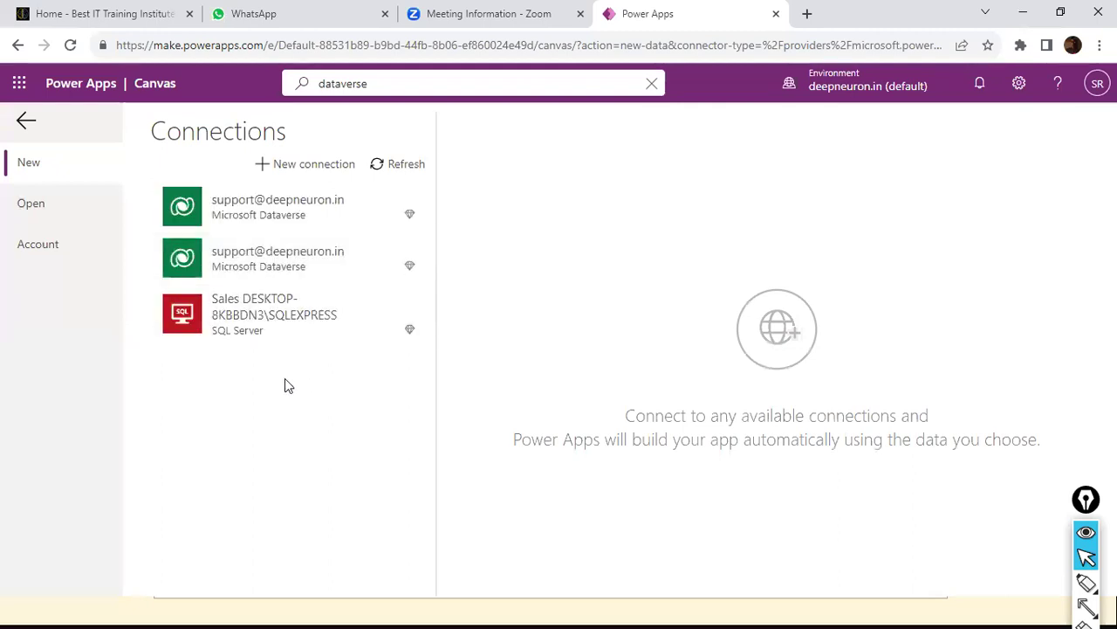
pyautogui.click(272, 223)
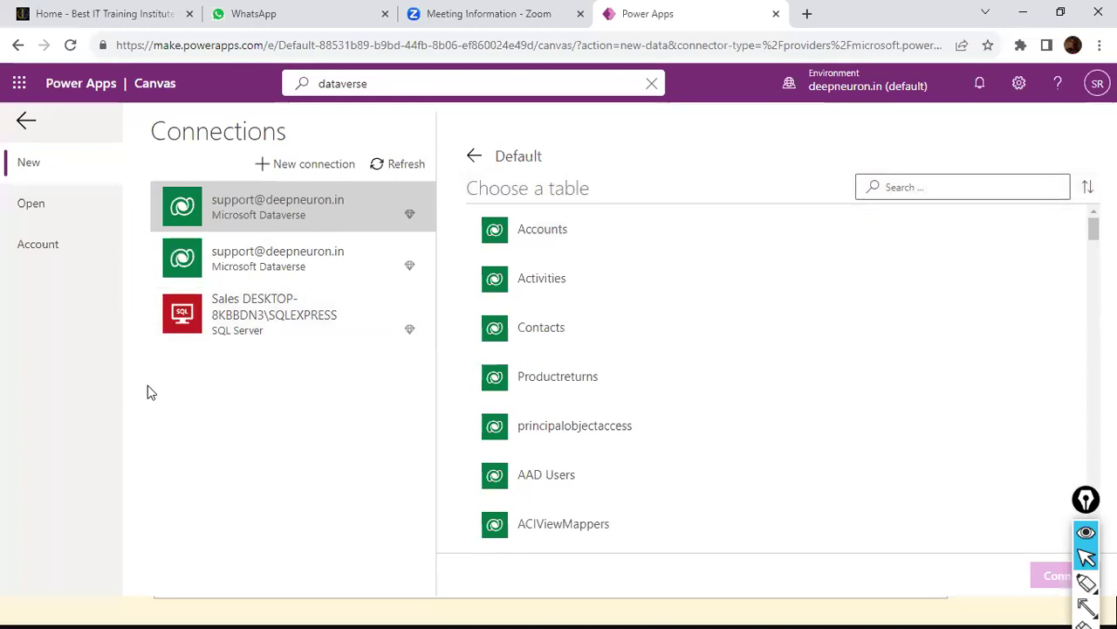
pyautogui.click(272, 170)
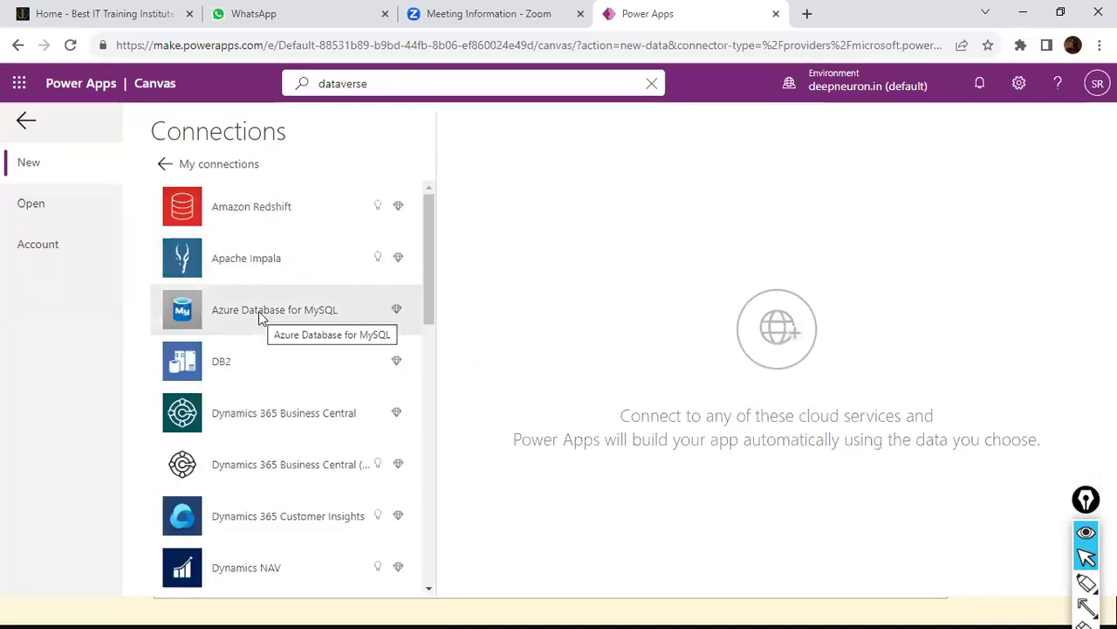
pyautogui.scroll(-3, 259, 310)
pyautogui.scroll(-4, 259, 311)
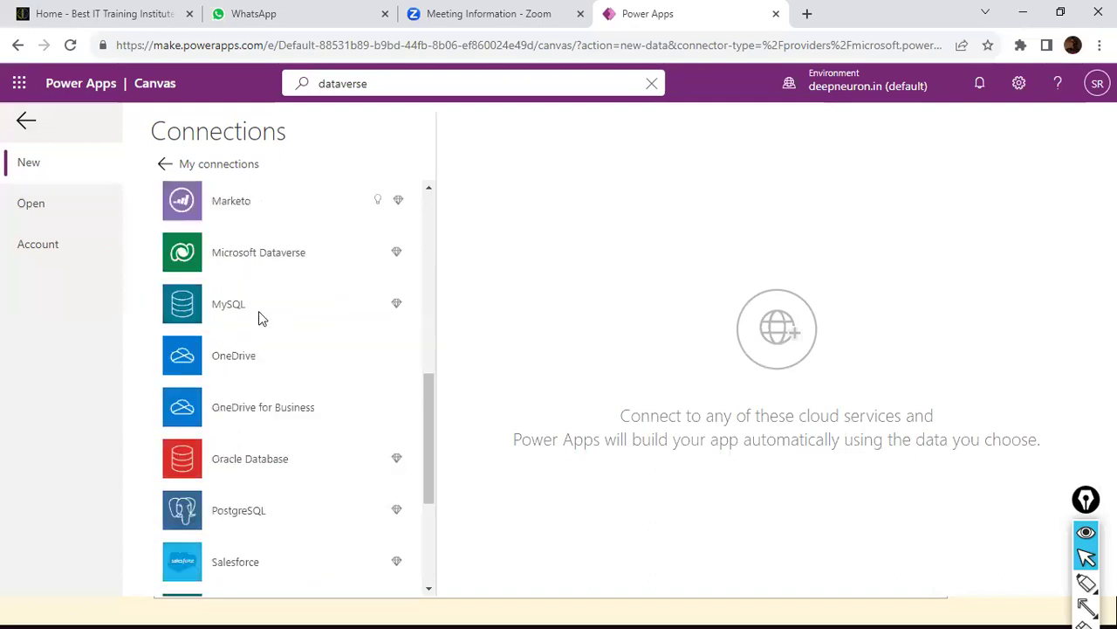
pyautogui.click(253, 266)
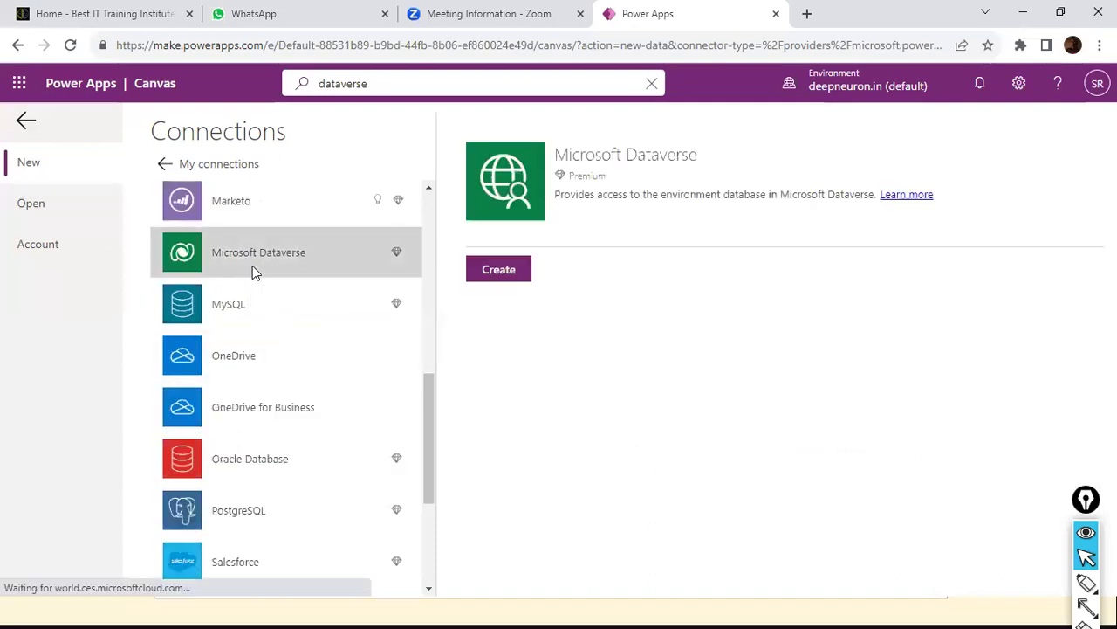
pyautogui.click(494, 273)
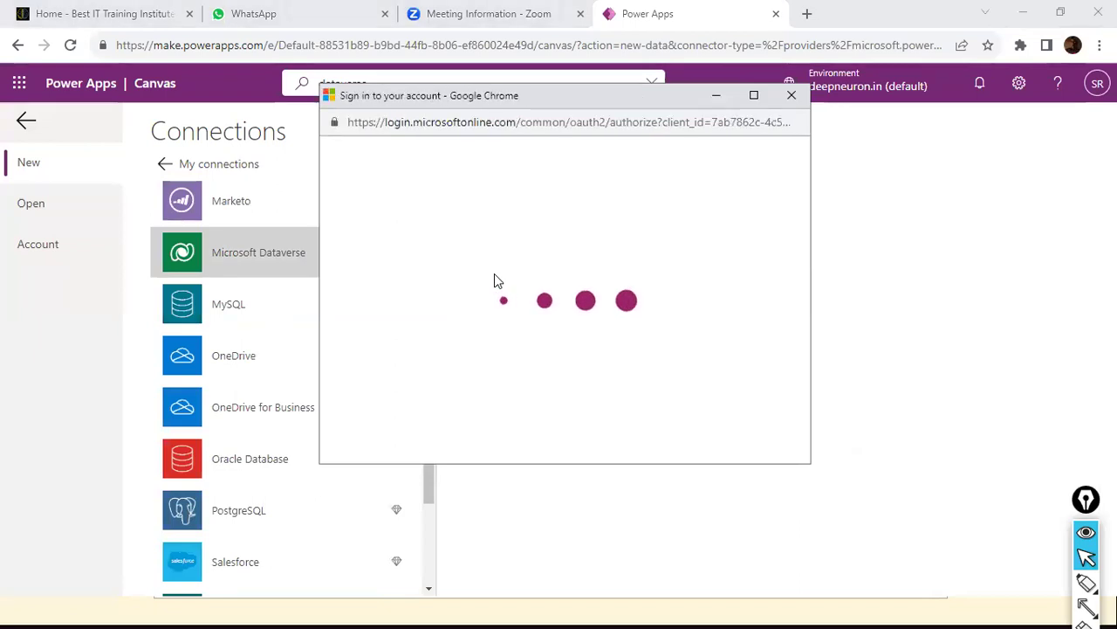
pyautogui.click(532, 313)
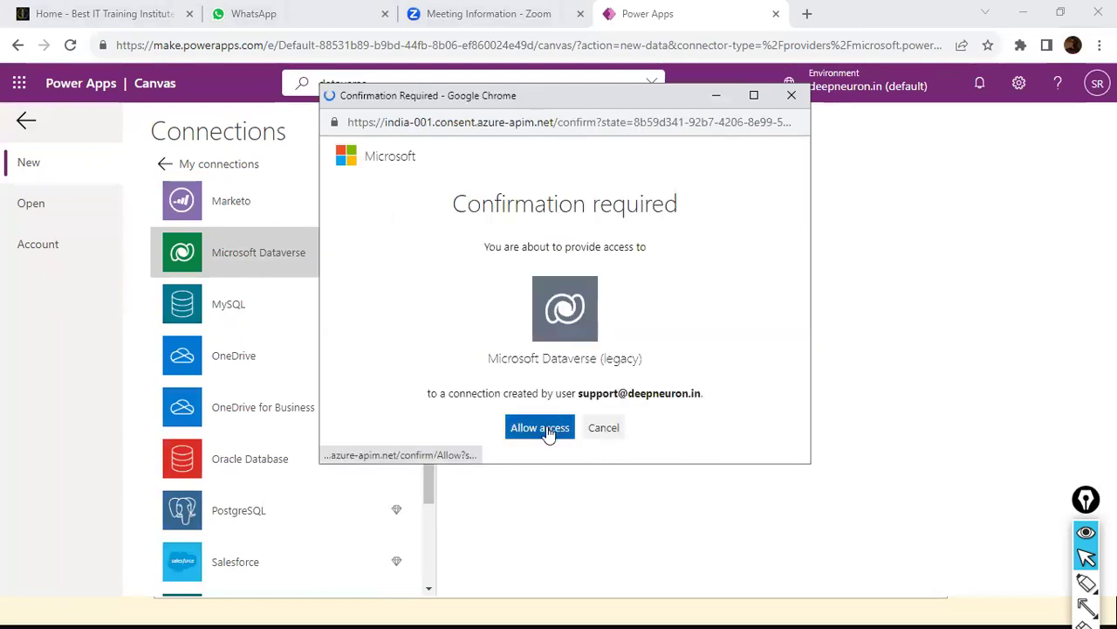
pyautogui.click(543, 428)
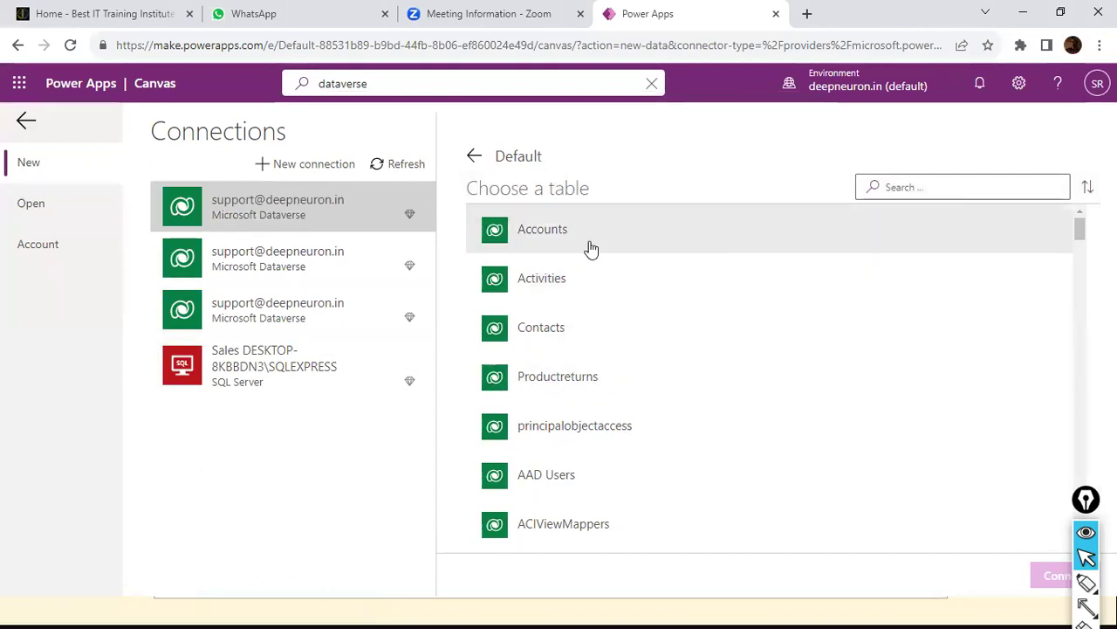
# - Choose the Accounts table and connect to generate the canvas app
pyautogui.scroll(-10, 591, 250)
pyautogui.scroll(3, 591, 249)
pyautogui.scroll(7, 591, 249)
pyautogui.click(542, 238)
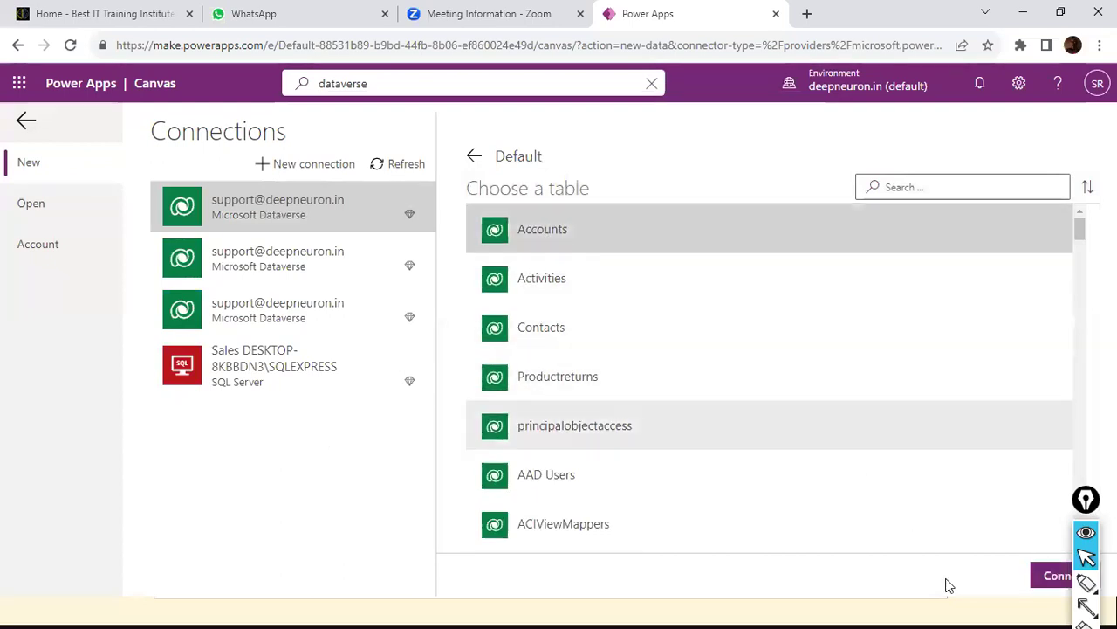
pyautogui.click(1044, 580)
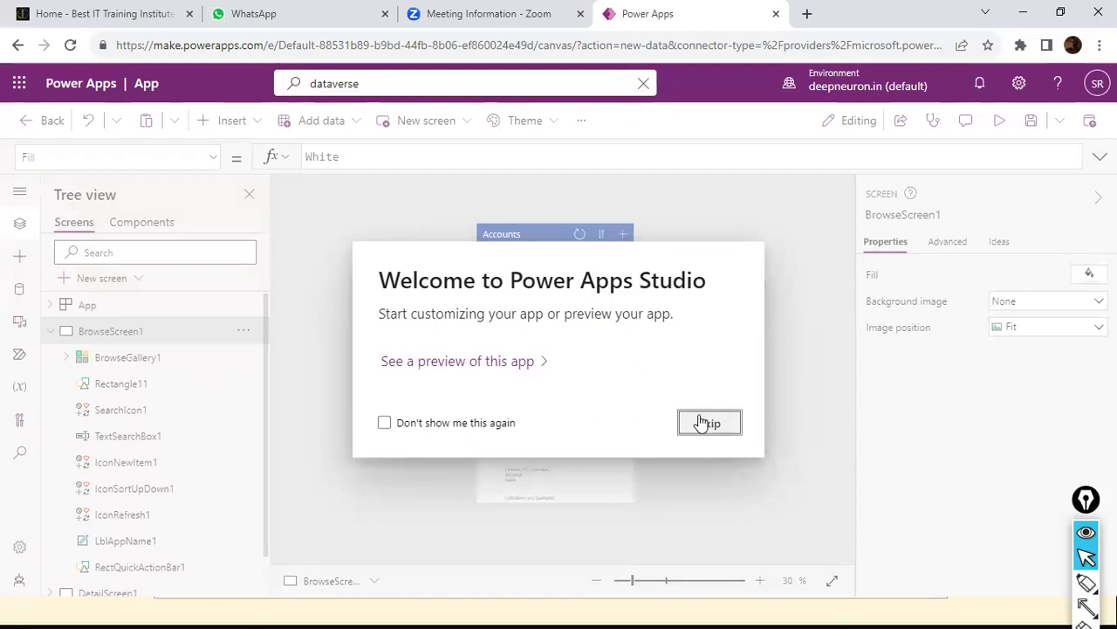
# - Skip the welcome message, zoom in to preview the Accounts browse screen, then go back
pyautogui.click(703, 423)
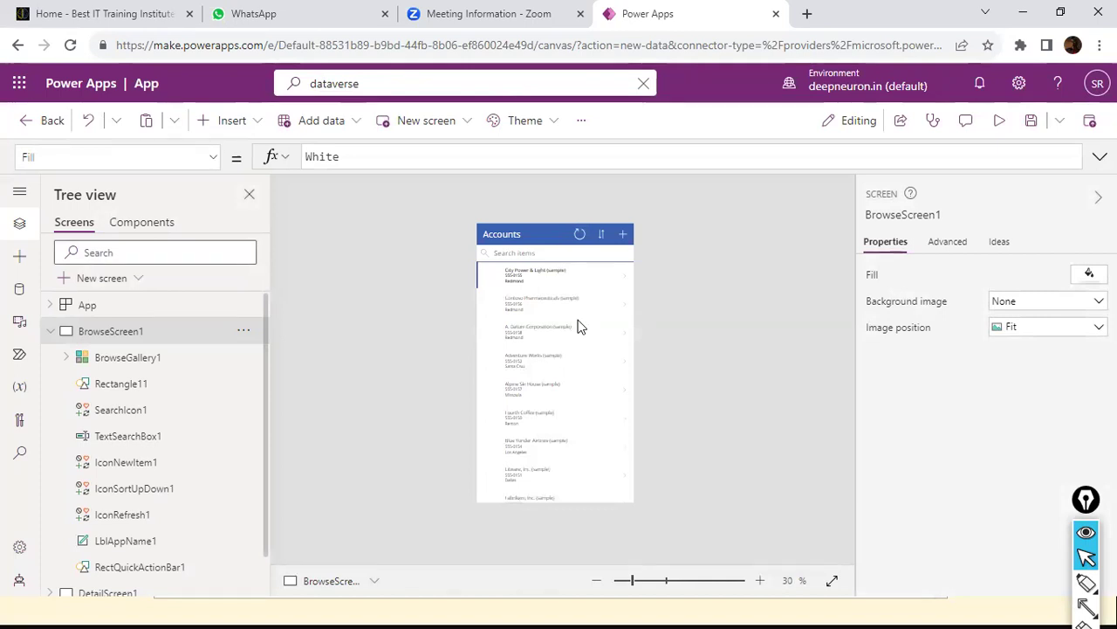
pyautogui.scroll(-2, 580, 327)
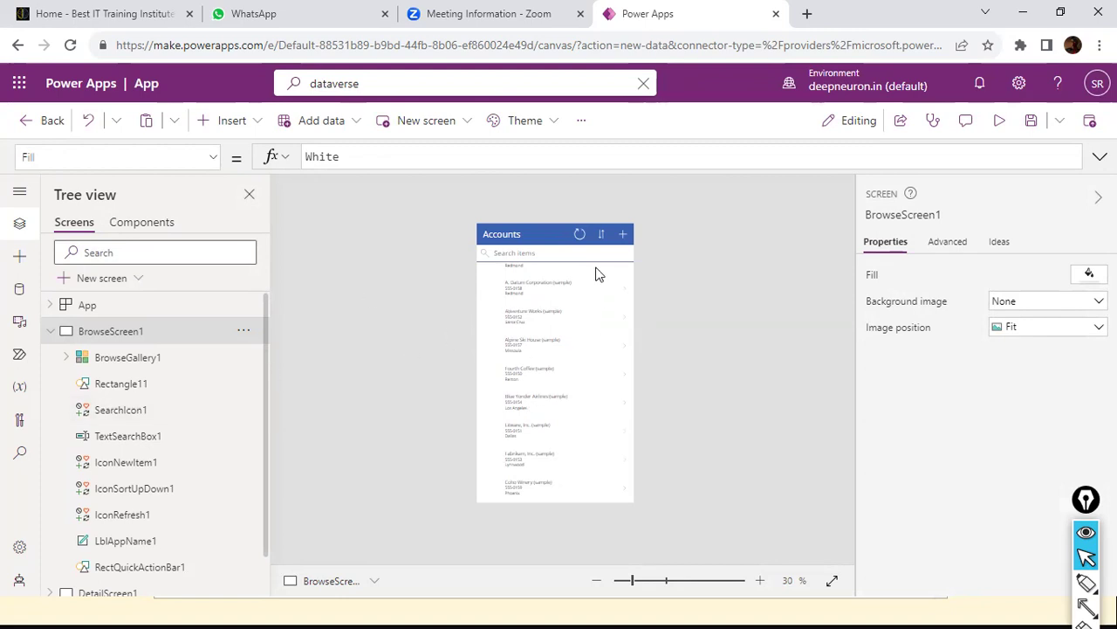
pyautogui.moveTo(661, 589)
pyautogui.mouseDown()
pyautogui.moveTo(703, 589)
pyautogui.moveTo(656, 590)
pyautogui.mouseUp()
pyautogui.scroll(2, 505, 380)
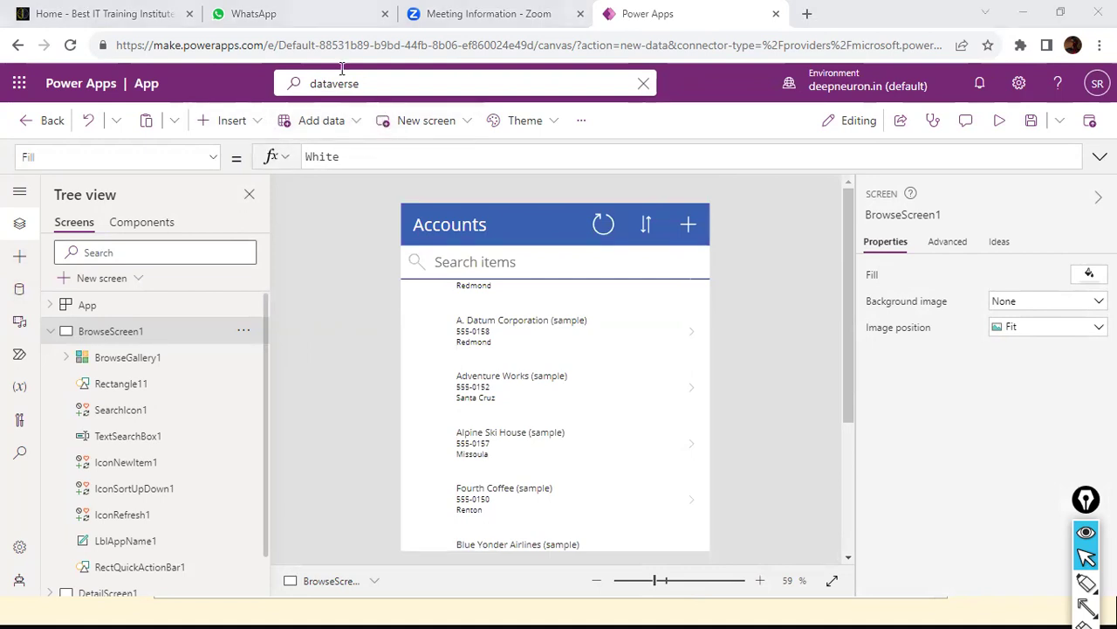
pyautogui.click(18, 45)
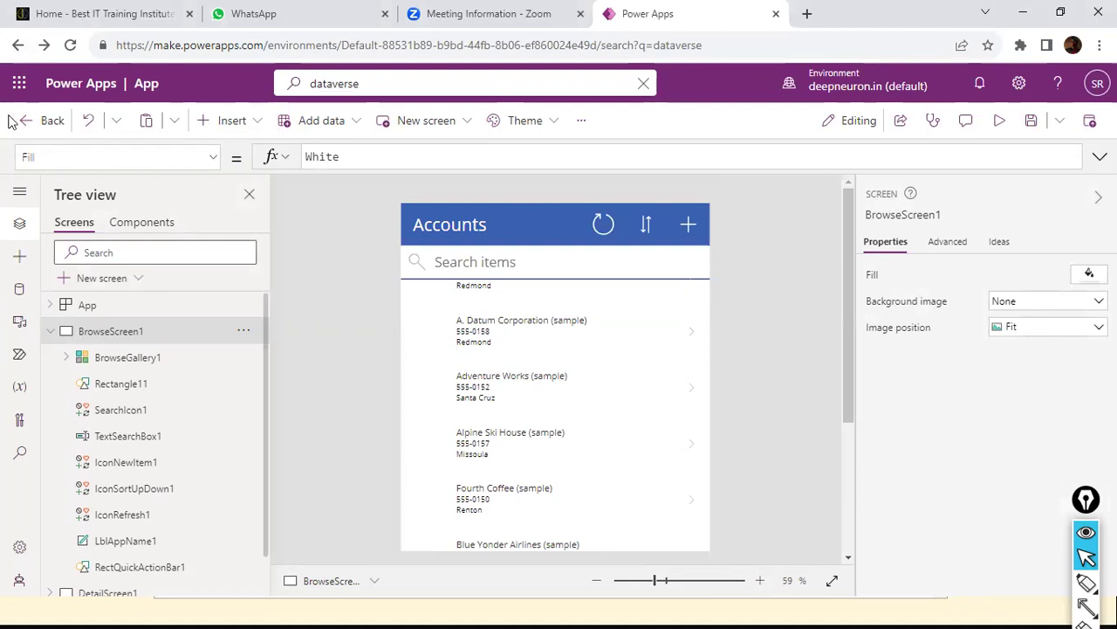
# - Return from the studio to the 'dataverse' search results
pyautogui.click(21, 121)
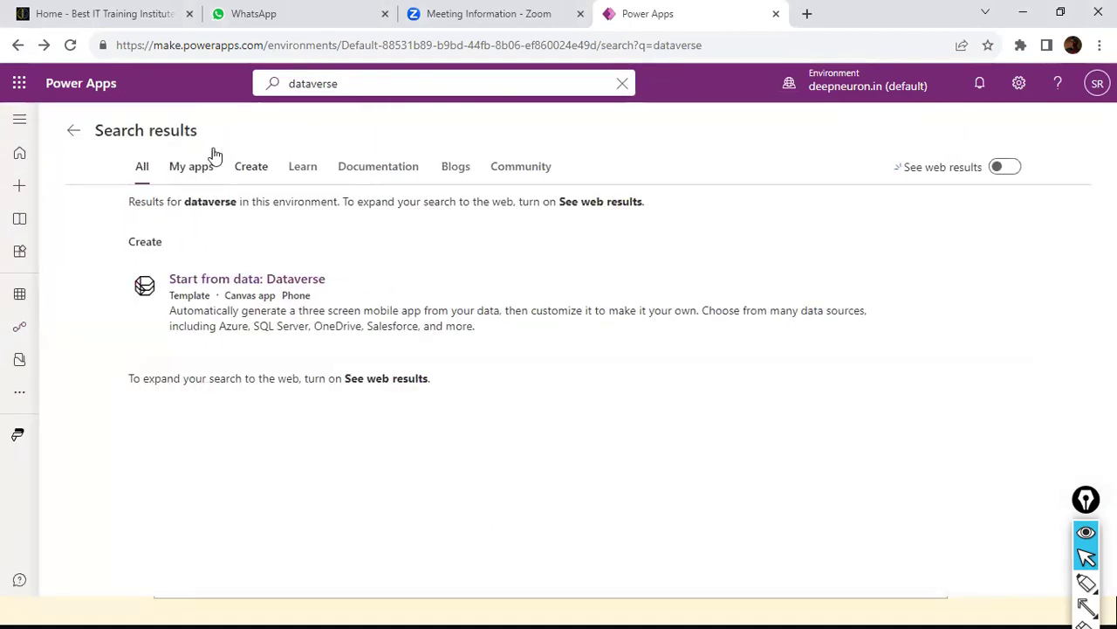
pyautogui.click(347, 83)
pyautogui.press('Escape')
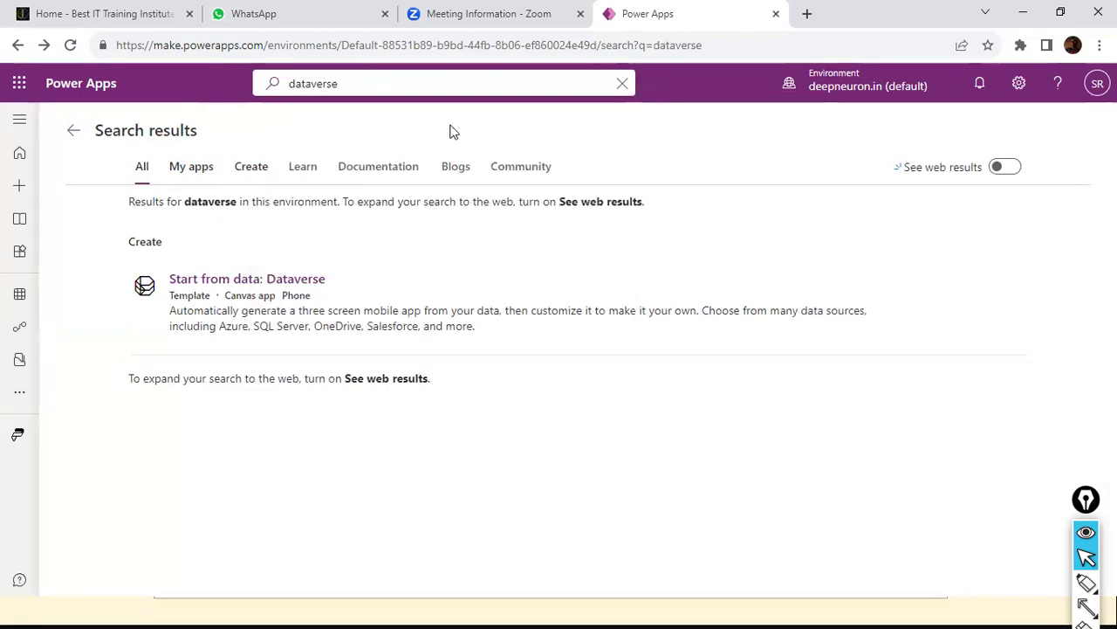
pyautogui.click(446, 92)
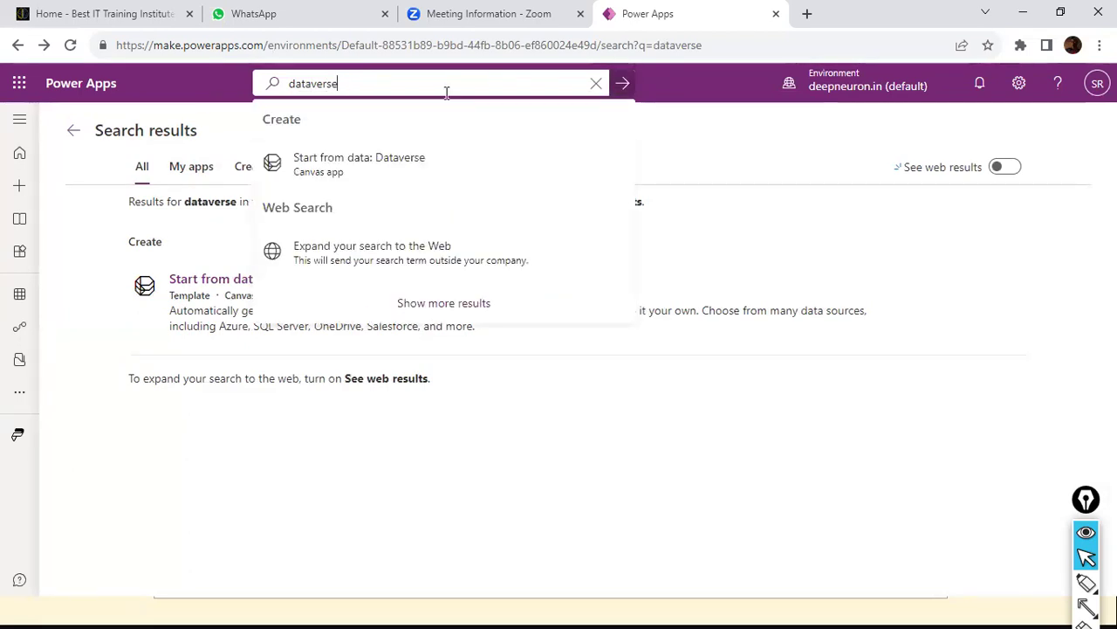
pyautogui.press('Return')
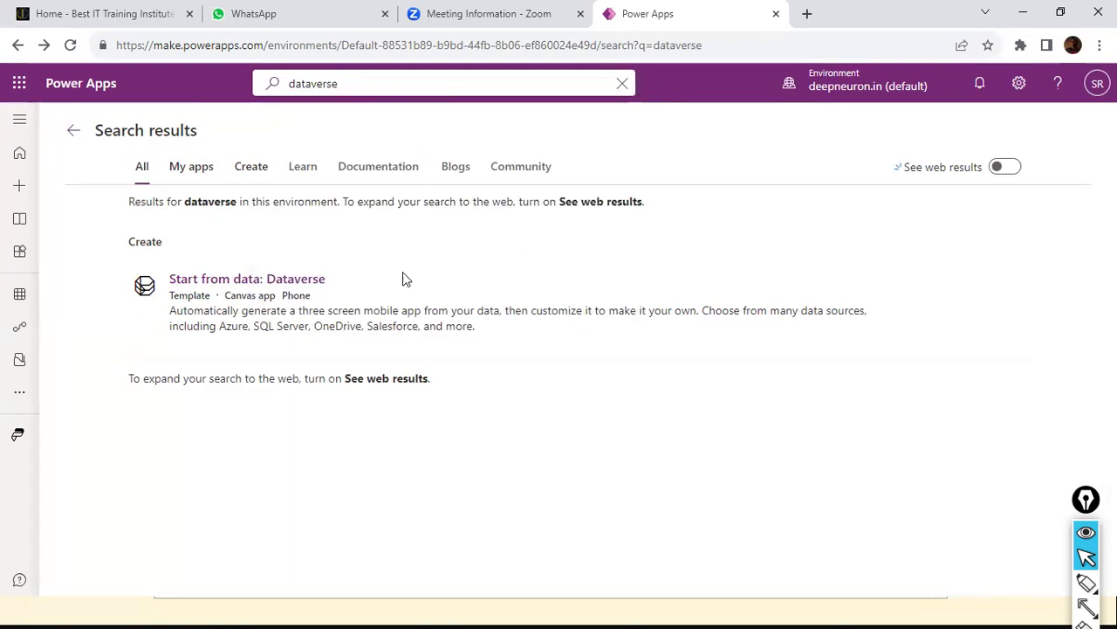
# - Start another Dataverse app using the existing connection to list its Default tables
pyautogui.click(238, 280)
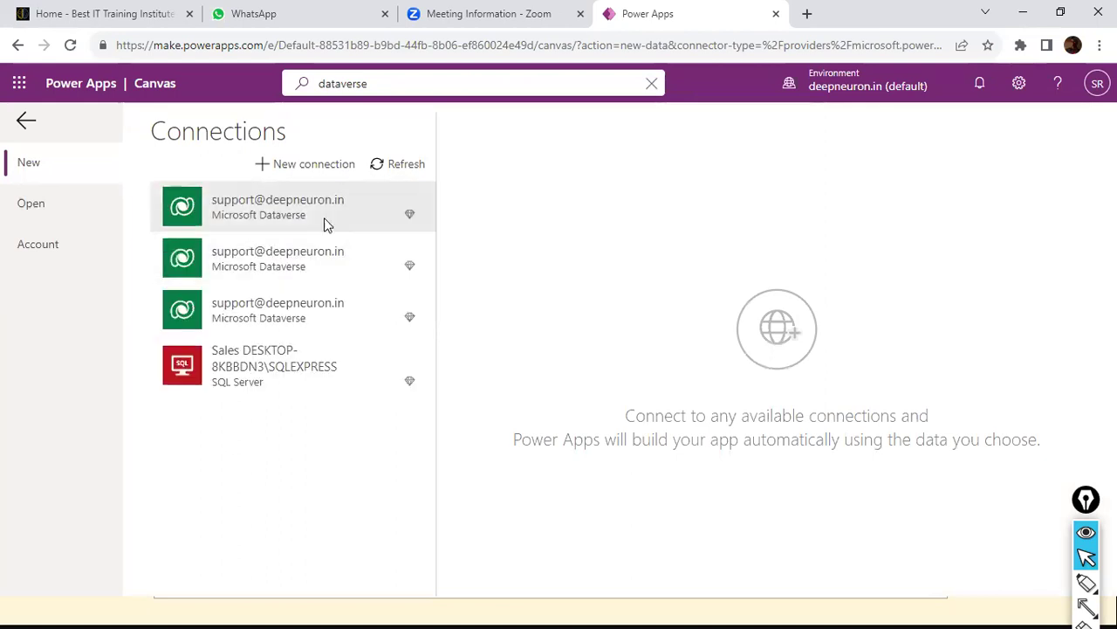
pyautogui.click(324, 218)
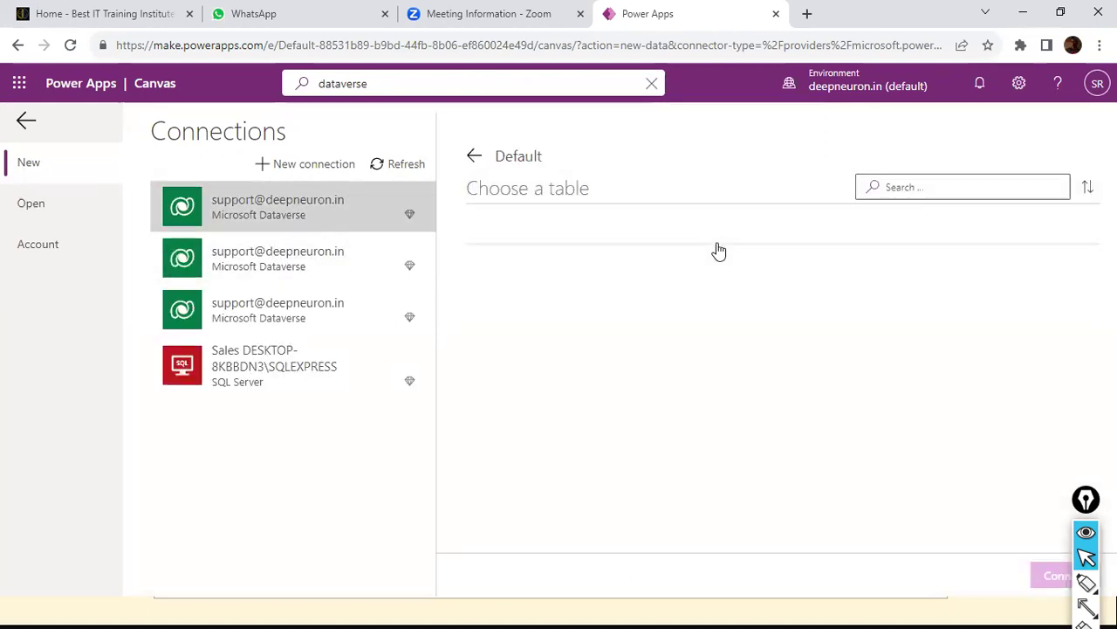
pyautogui.scroll(-5, 718, 252)
pyautogui.scroll(5, 718, 258)
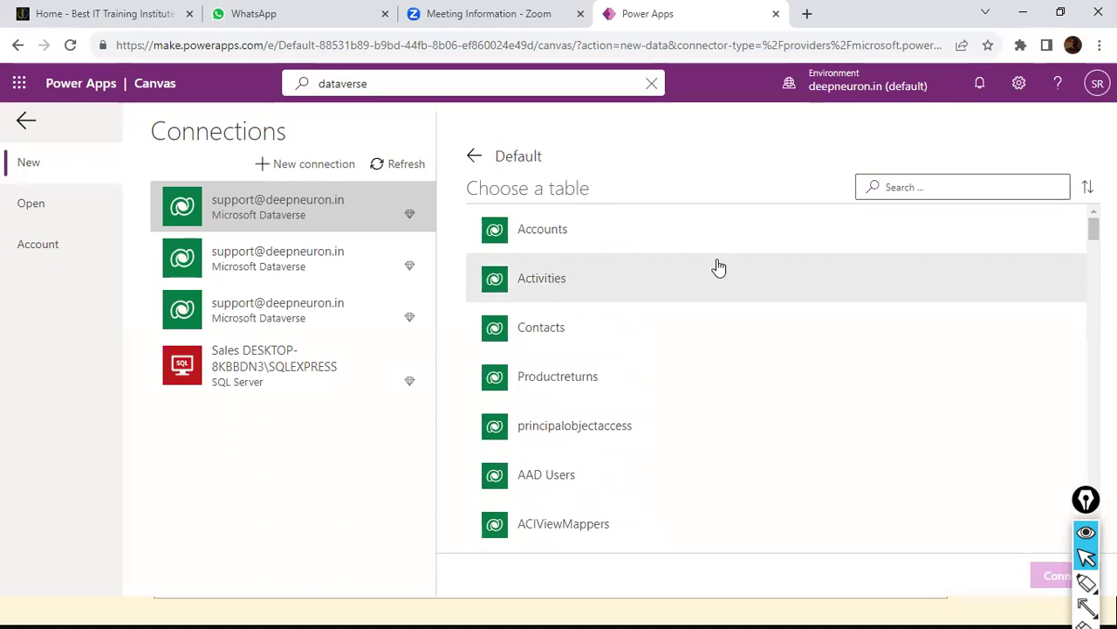
pyautogui.rightClick(594, 214)
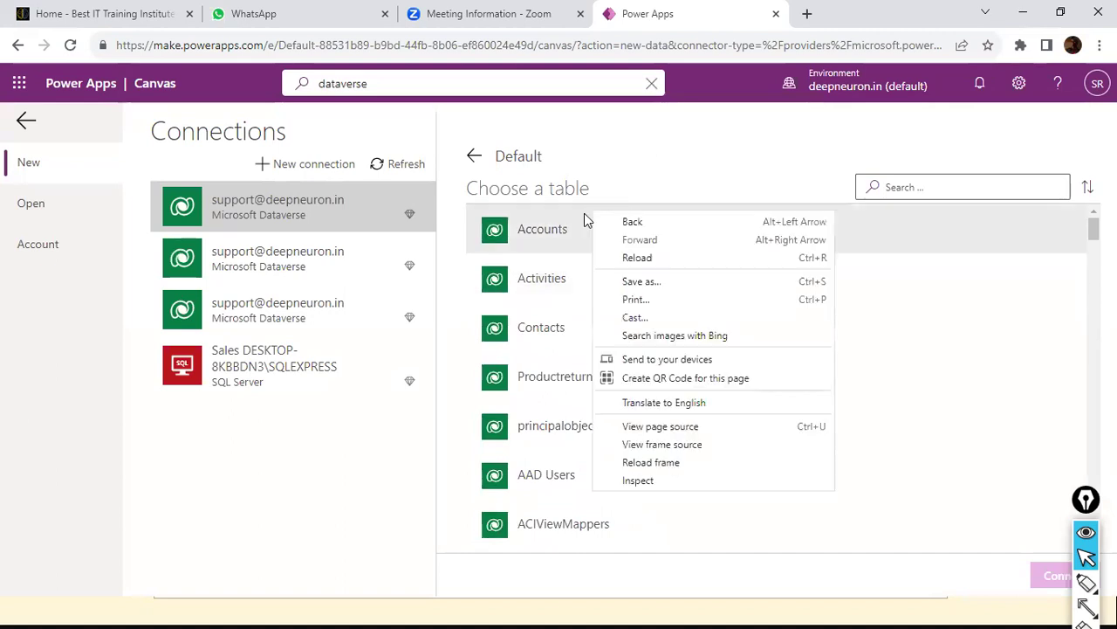
pyautogui.click(634, 179)
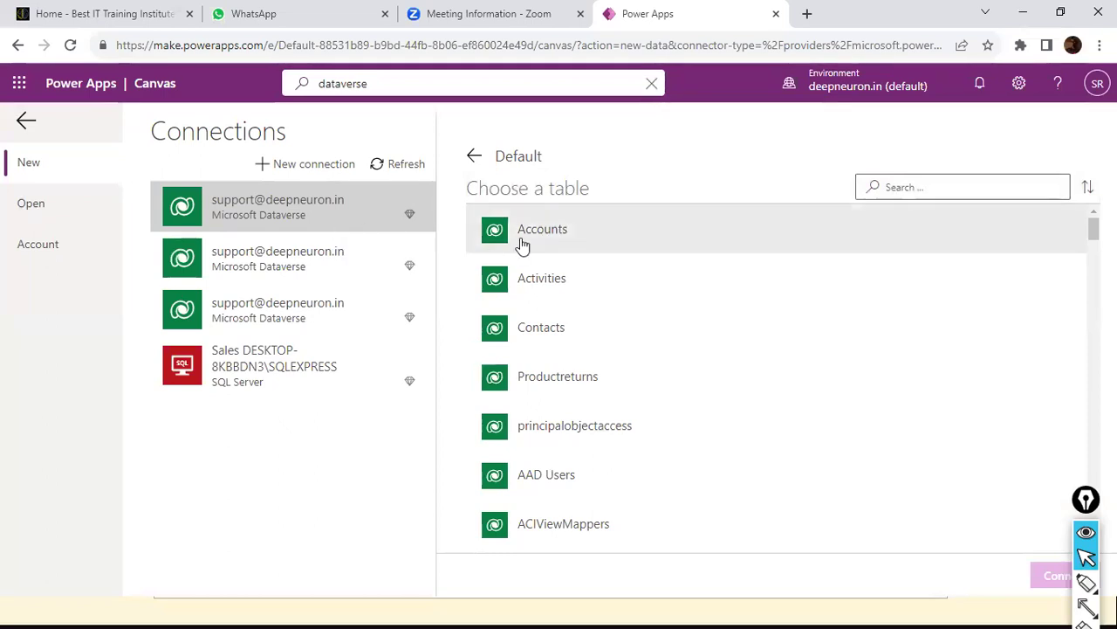
# - Copy the Instance url host name from the environment's Session details
pyautogui.click(1019, 84)
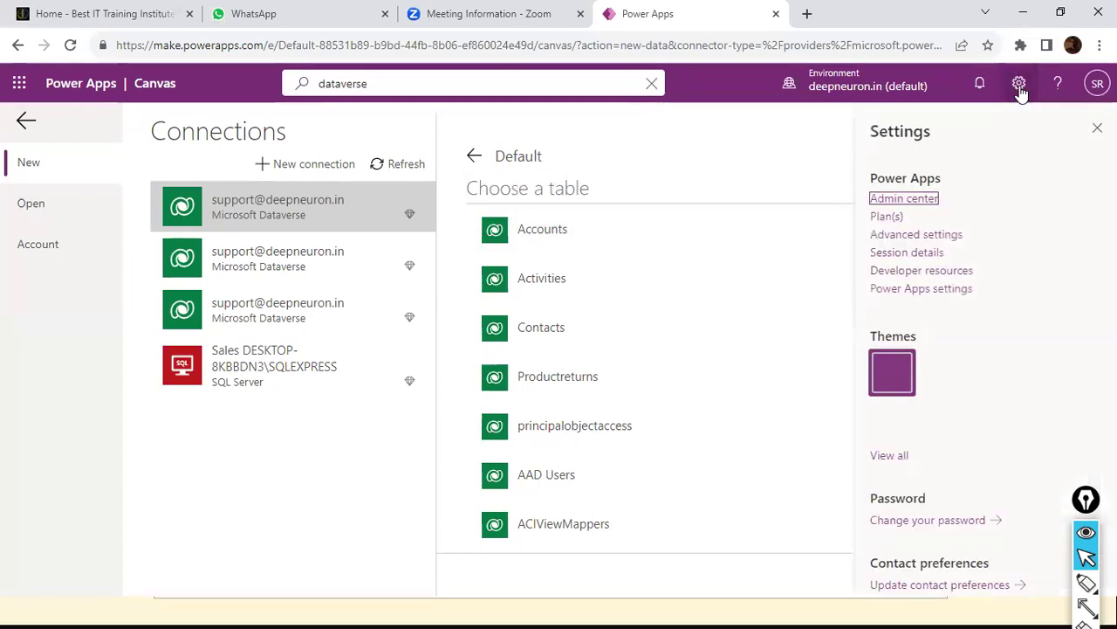
pyautogui.click(906, 253)
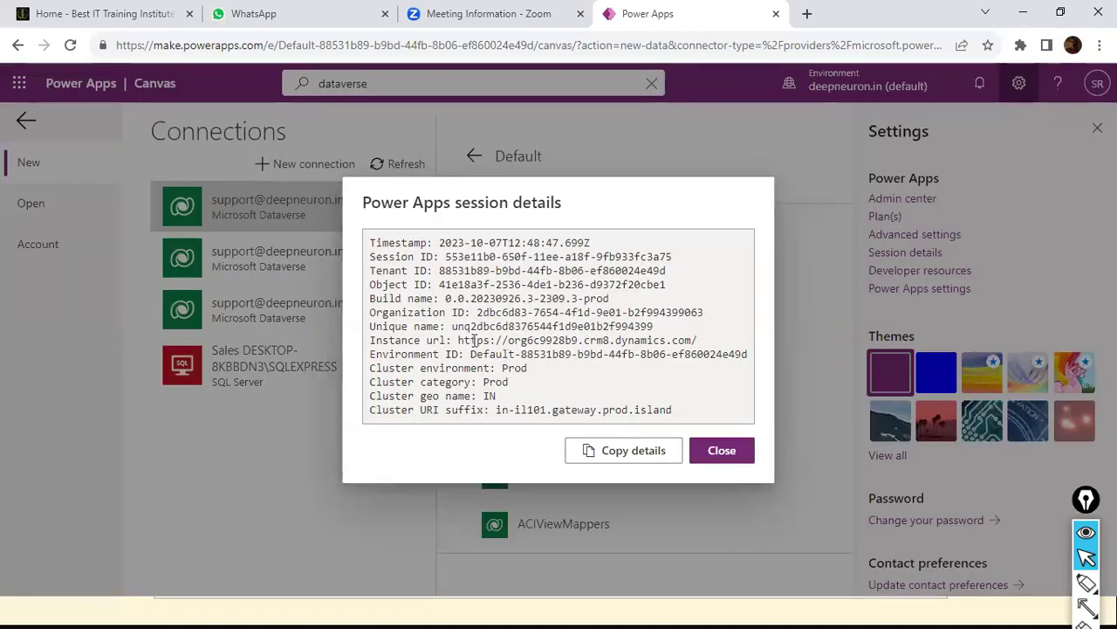
pyautogui.moveTo(502, 343); pyautogui.dragTo(564, 342)
pyautogui.click(536, 342)
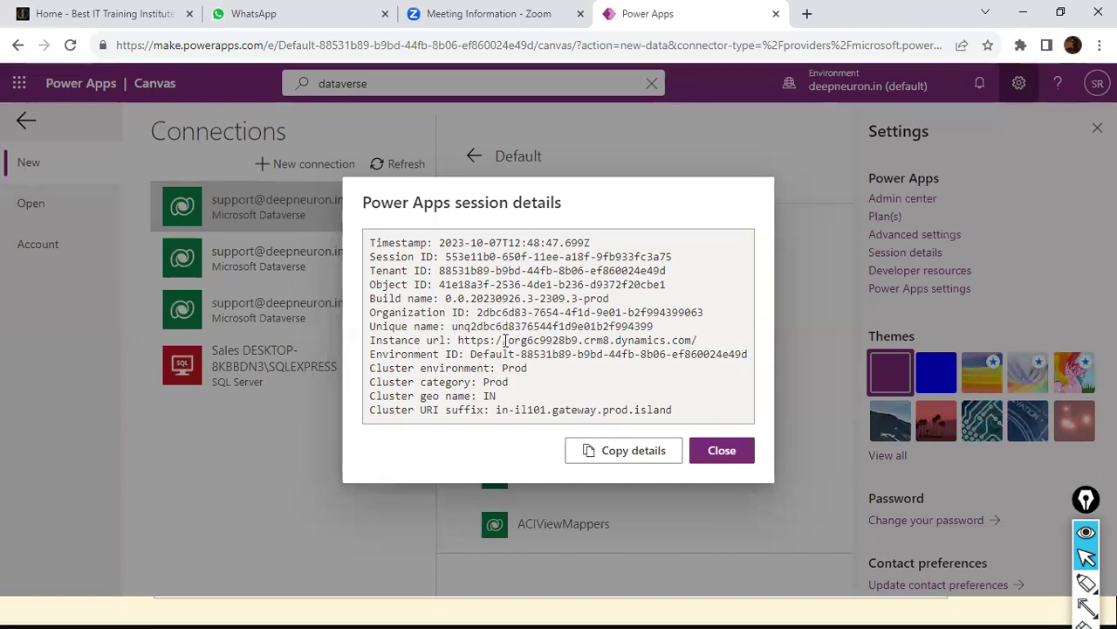
pyautogui.moveTo(506, 342); pyautogui.dragTo(693, 342)
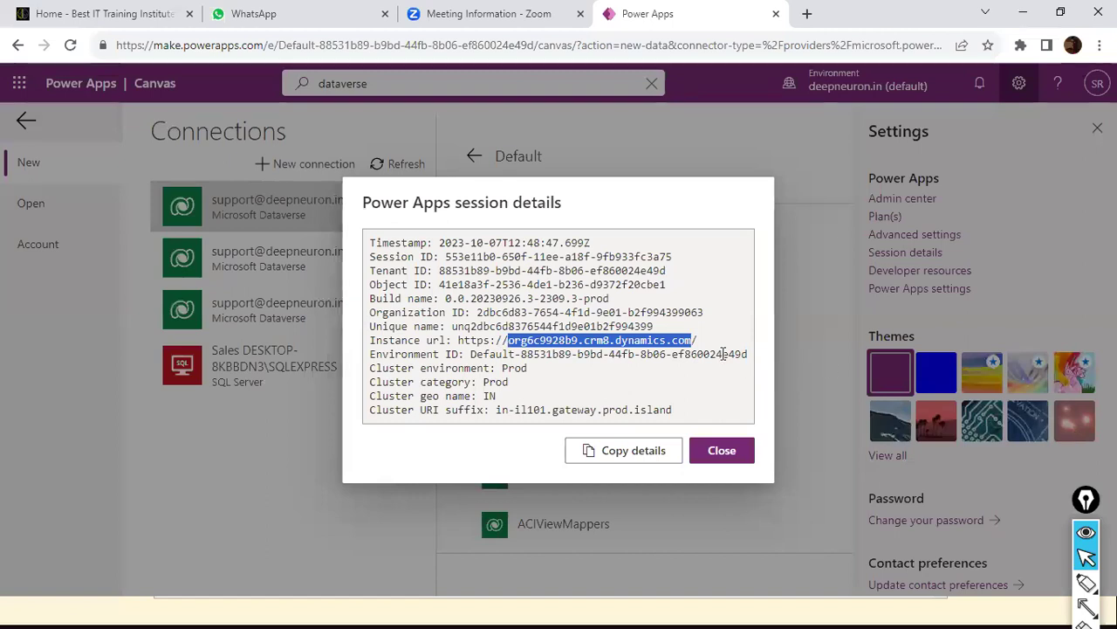
pyautogui.rightClick(683, 342)
pyautogui.click(706, 352)
pyautogui.hotkey('alt', 'Tab')
pyautogui.hotkey('alt', 'Tab')
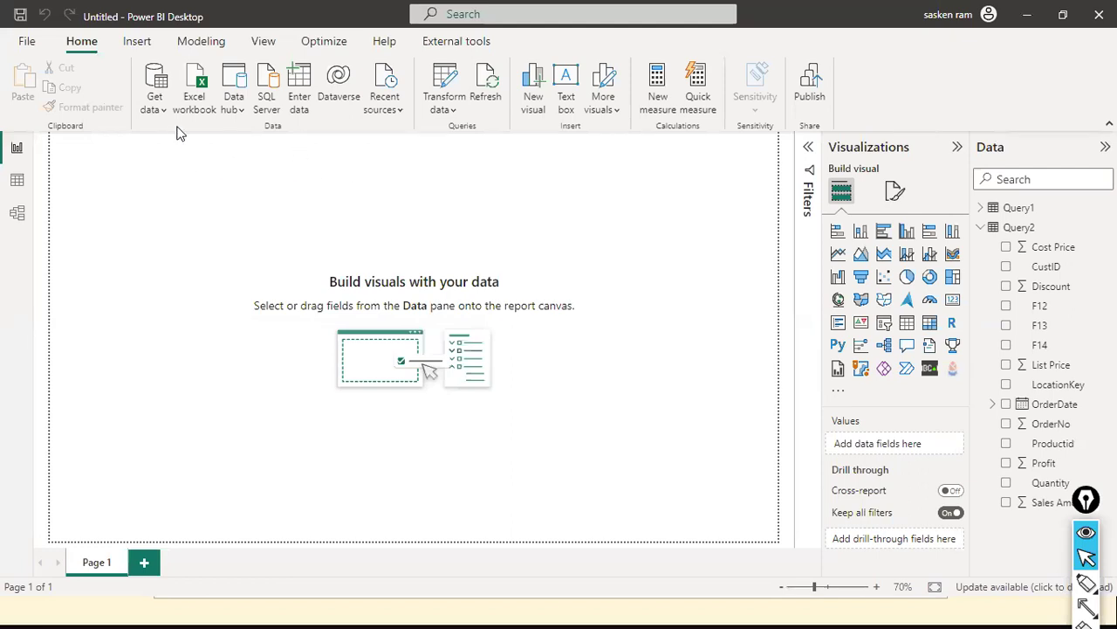
# - Choose Dataverse from Get data's common data sources
pyautogui.click(161, 103)
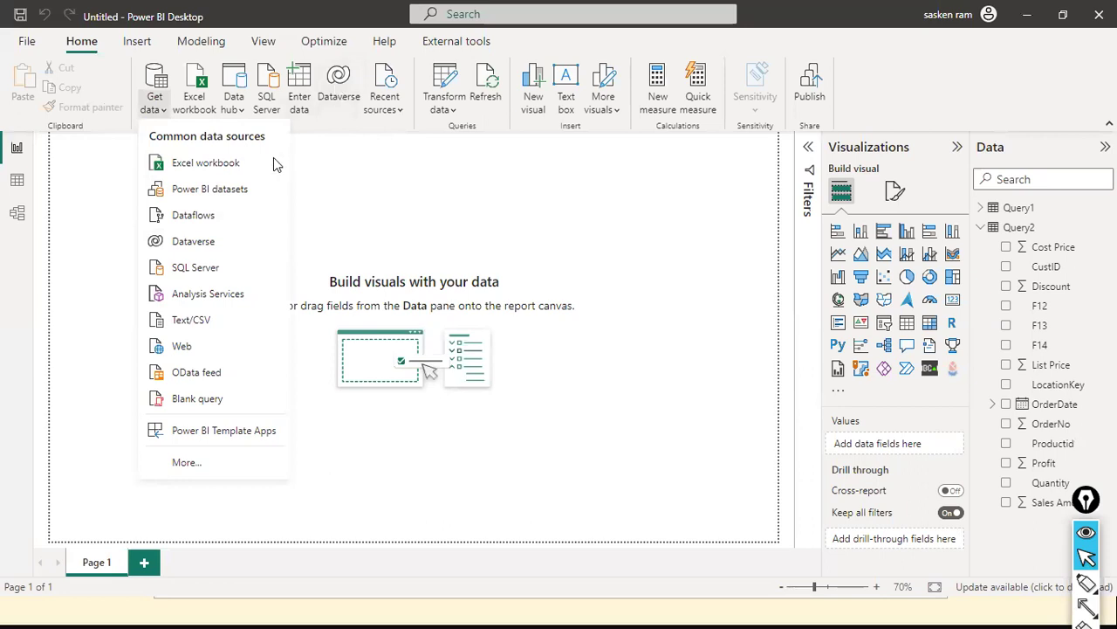
pyautogui.click(207, 243)
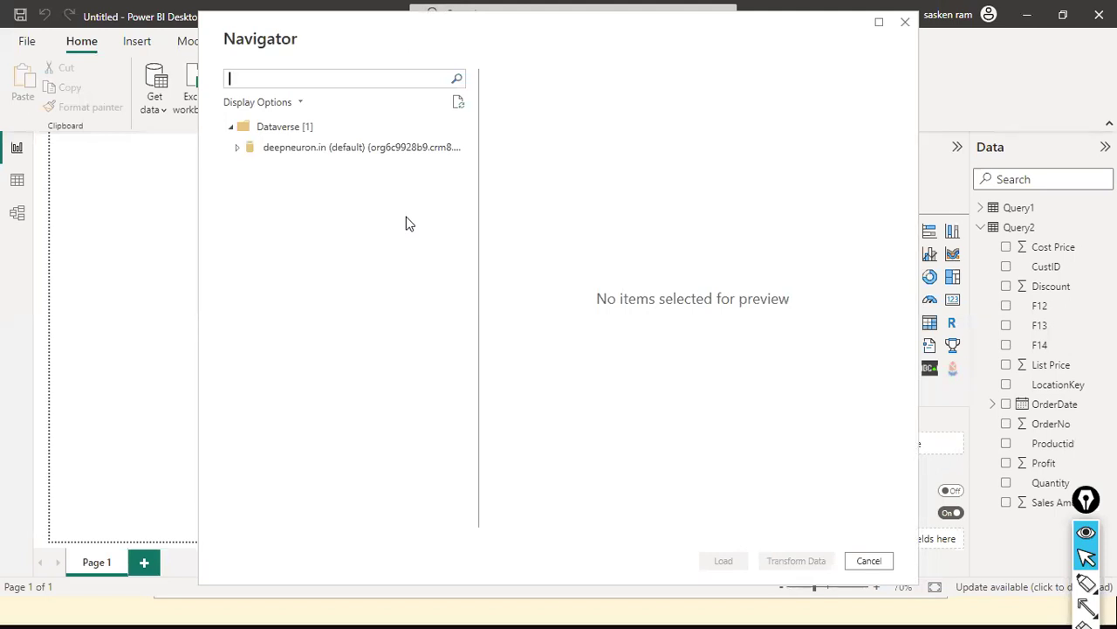
# - Expand the default Dataverse environment to list its tables and shift the Navigator left
pyautogui.click(239, 150)
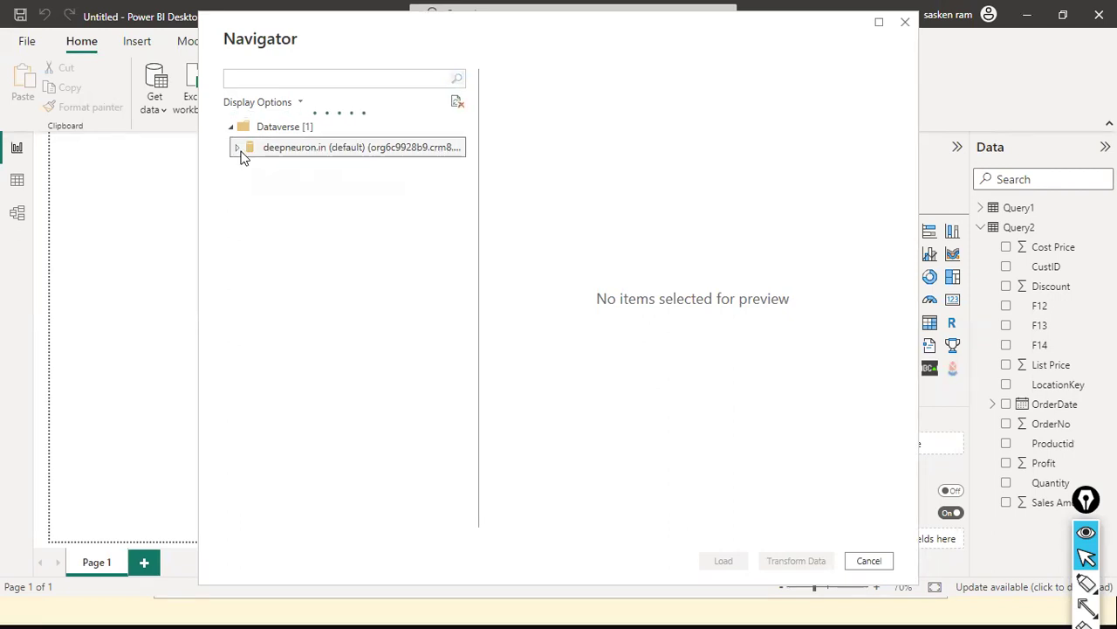
pyautogui.moveTo(289, 38); pyautogui.dragTo(121, 26)
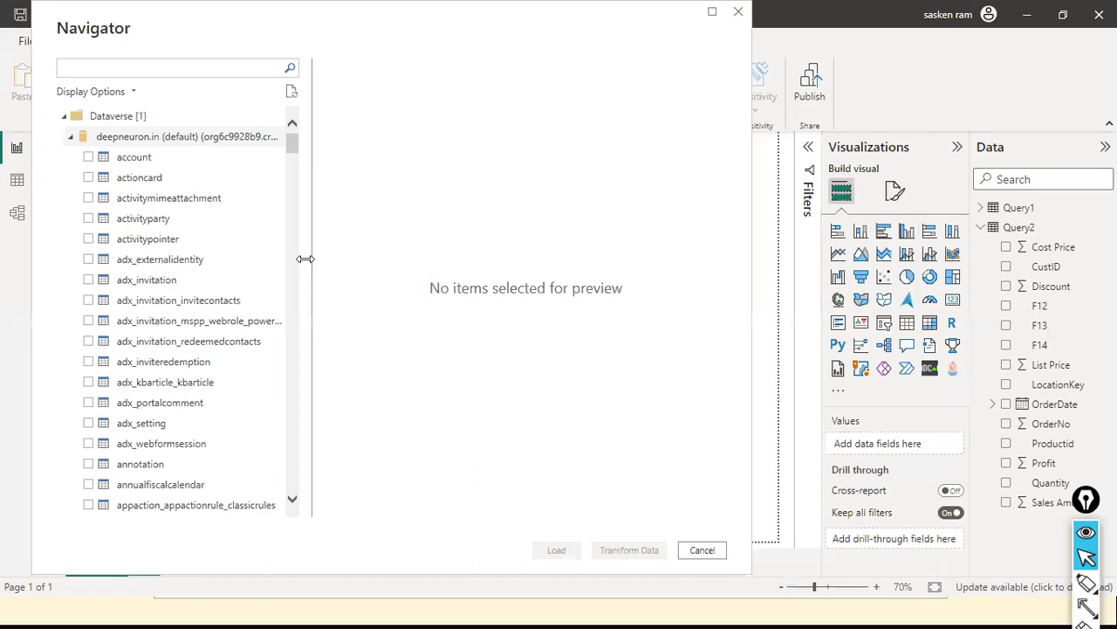
# - Copy the Instance url host name again from the Power Apps session details
pyautogui.hotkey('alt', 'Tab')
pyautogui.rightClick(593, 352)
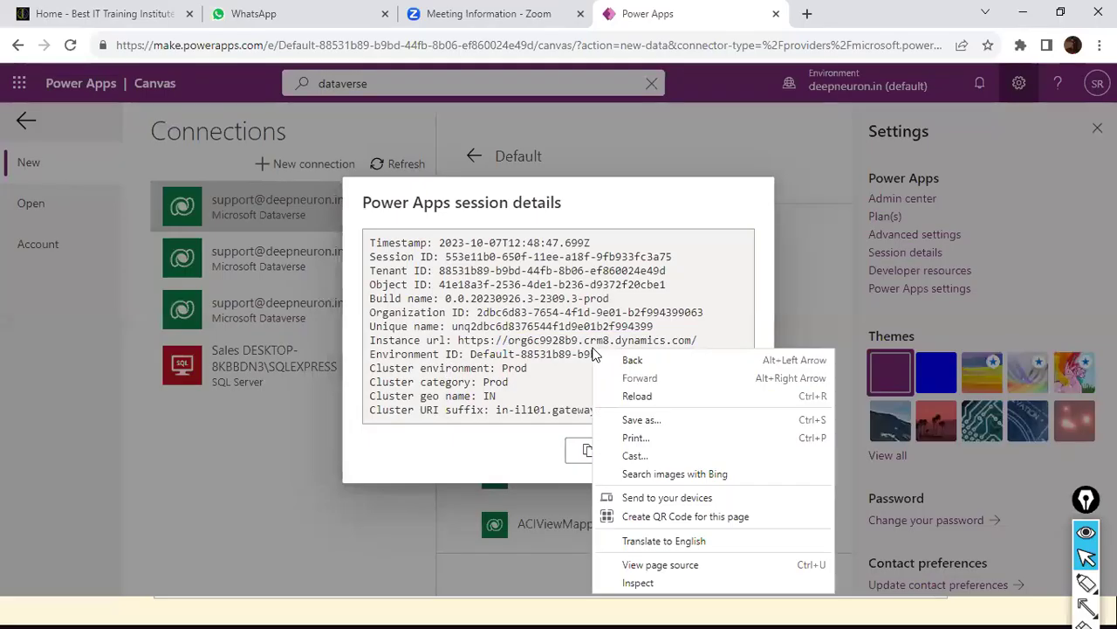
pyautogui.press('Escape')
pyautogui.moveTo(508, 354); pyautogui.dragTo(641, 341)
pyautogui.click(641, 340)
pyautogui.moveTo(508, 340); pyautogui.dragTo(691, 340)
pyautogui.rightClick(680, 352)
pyautogui.click(685, 355)
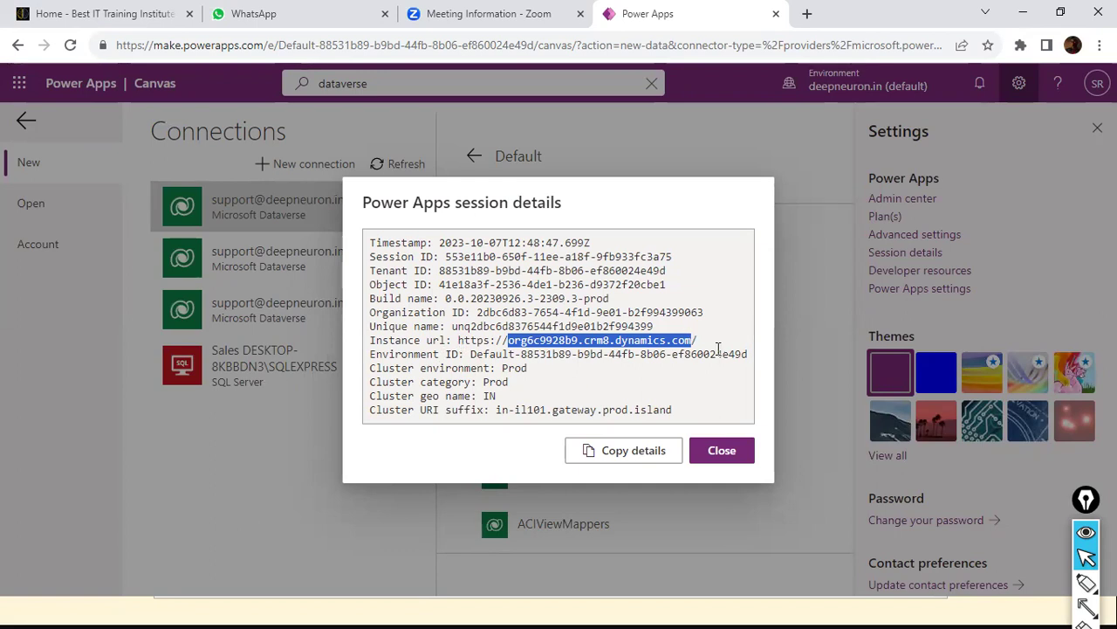
pyautogui.hotkey('alt', 'Tab')
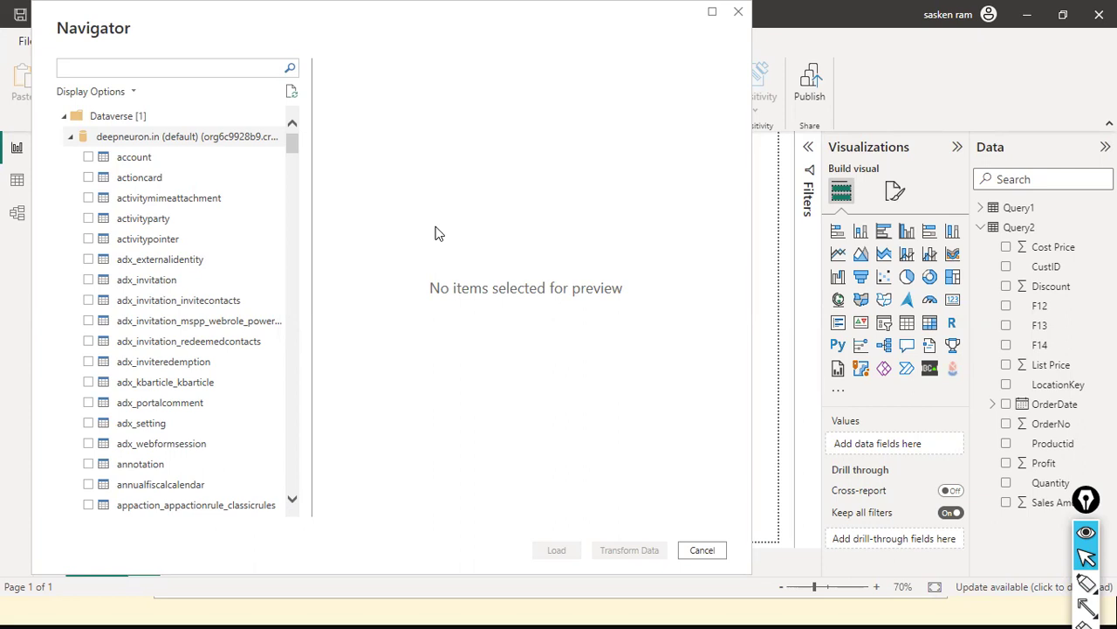
# - Close the session details dialog and return to the Power BI Navigator
pyautogui.hotkey('alt', 'Tab')
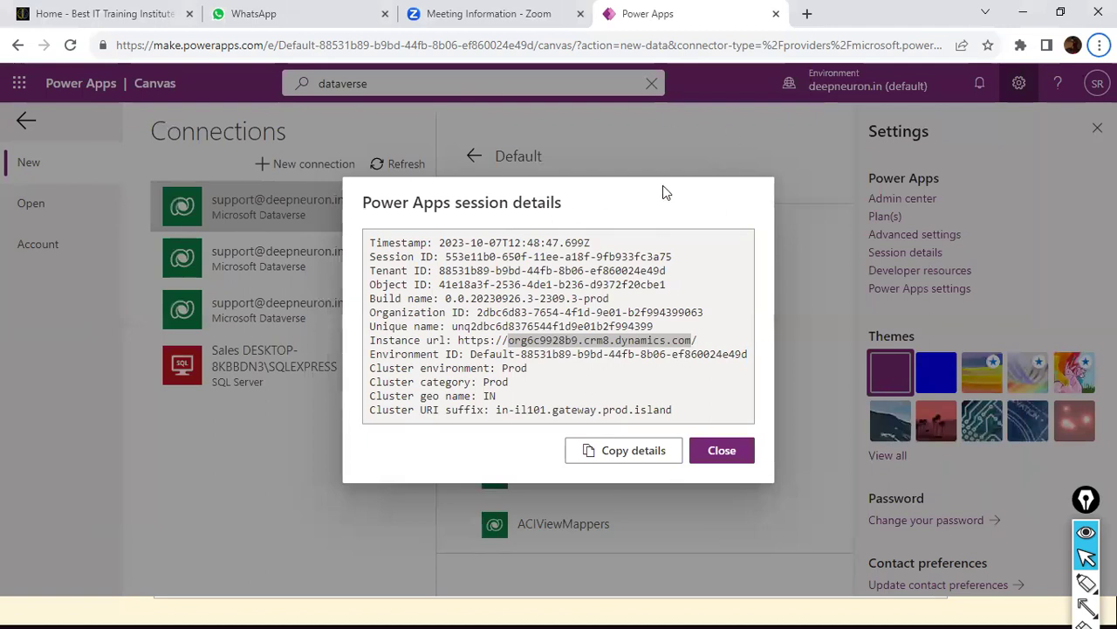
pyautogui.click(717, 450)
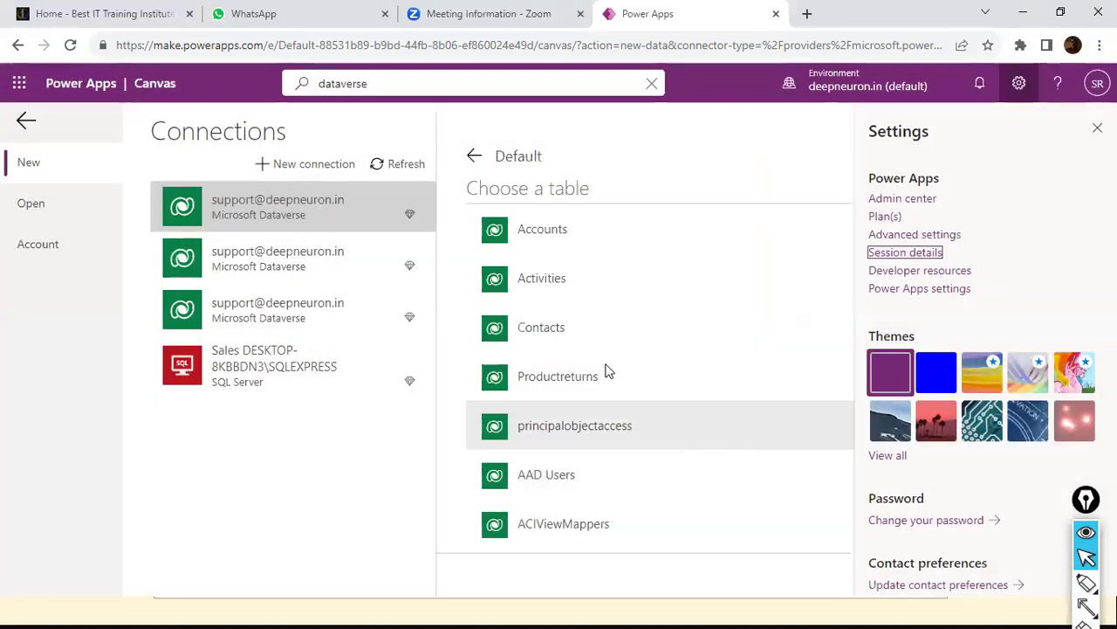
pyautogui.hotkey('alt', 'Tab')
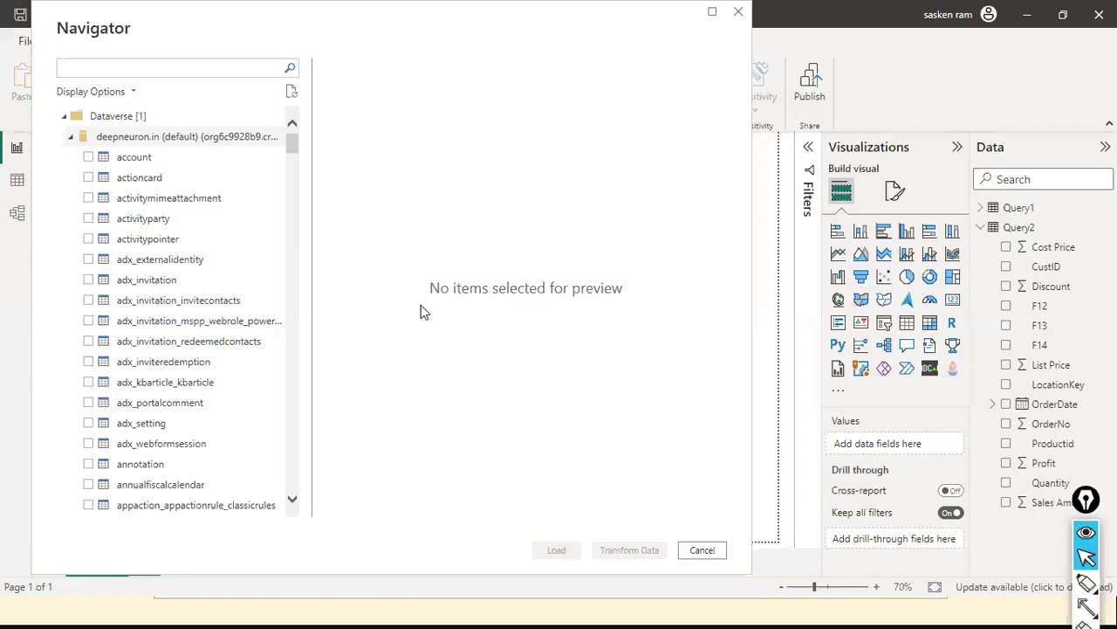
# - Tick the account table, load it and keep Import as the connection mode
pyautogui.click(125, 160)
pyautogui.click(88, 158)
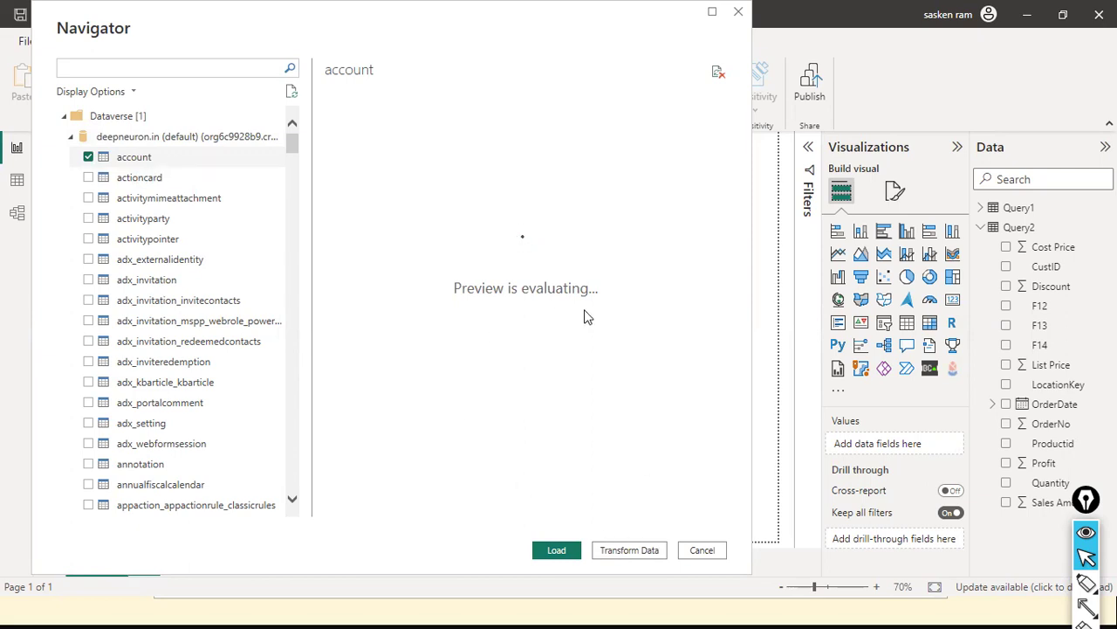
pyautogui.click(550, 554)
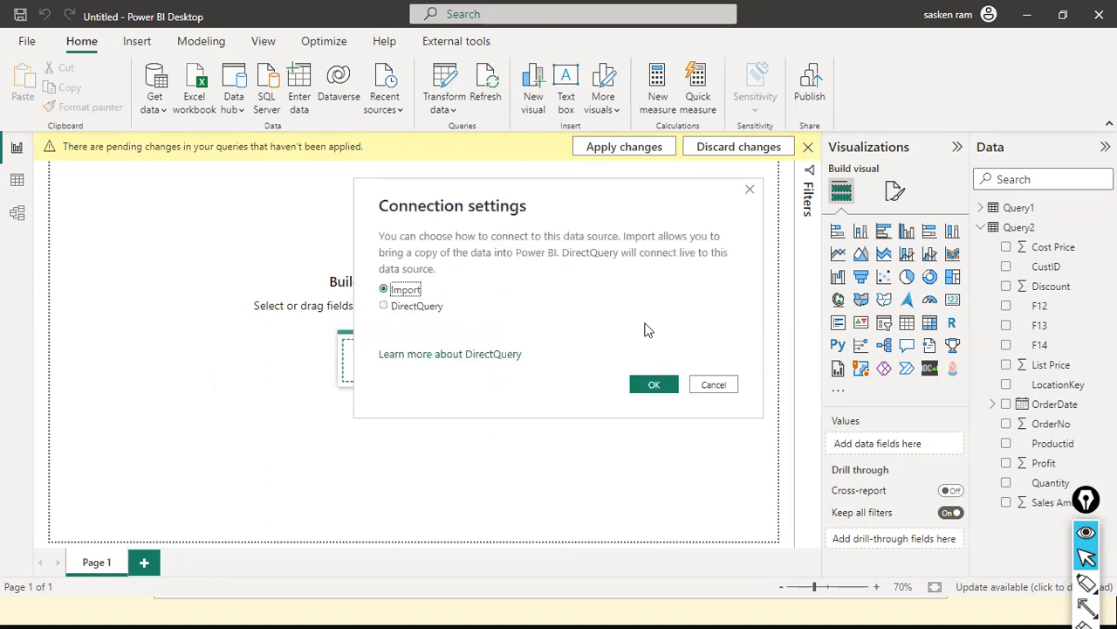
pyautogui.click(656, 384)
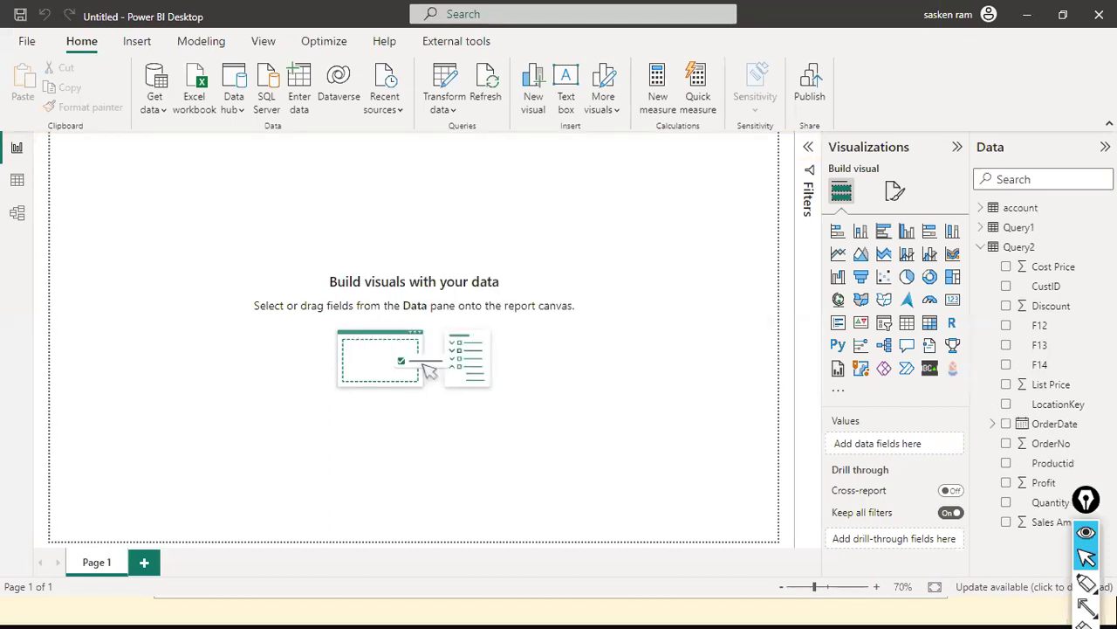
# - Collapse Query2 and expand the account table to list Annual Revenue, Credit Limit, Currency and more
pyautogui.click(981, 247)
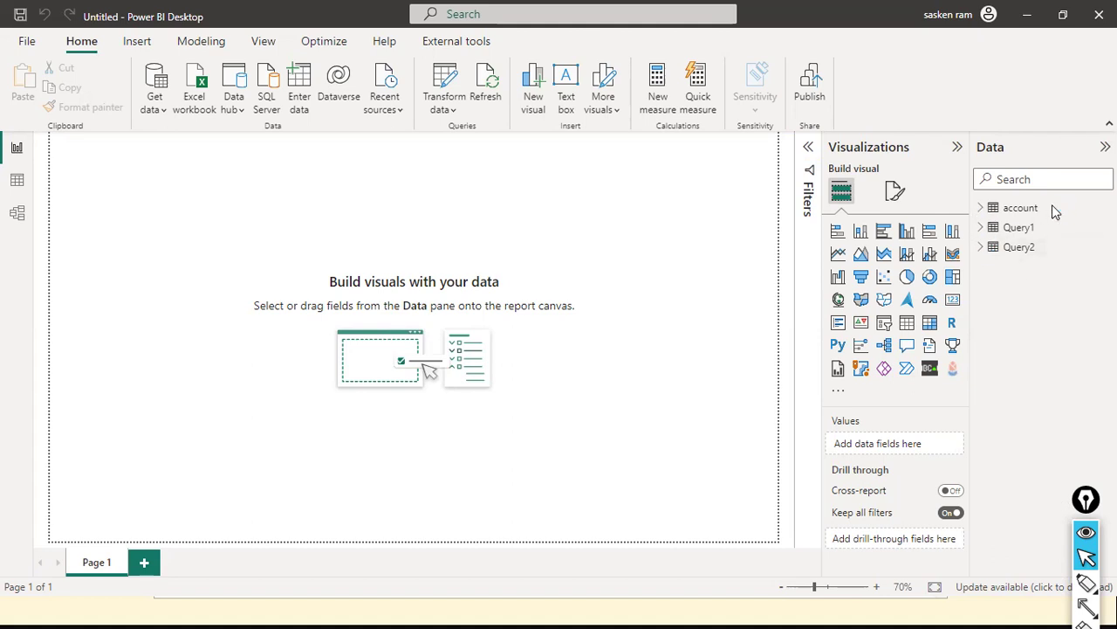
pyautogui.moveTo(1006, 75); pyautogui.dragTo(1013, 158)
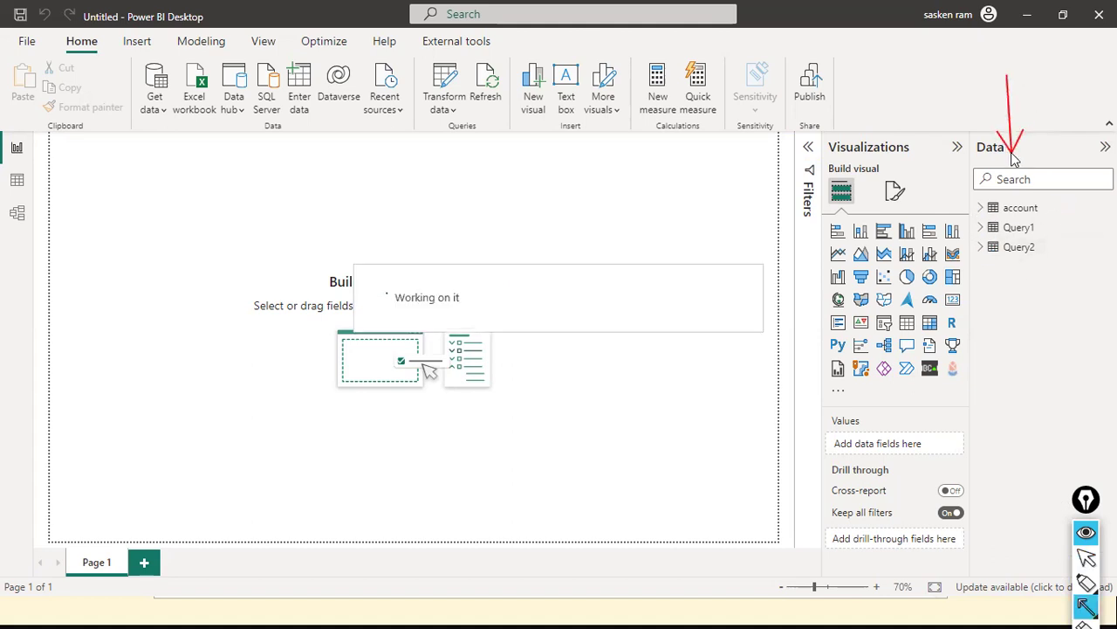
pyautogui.press('Escape')
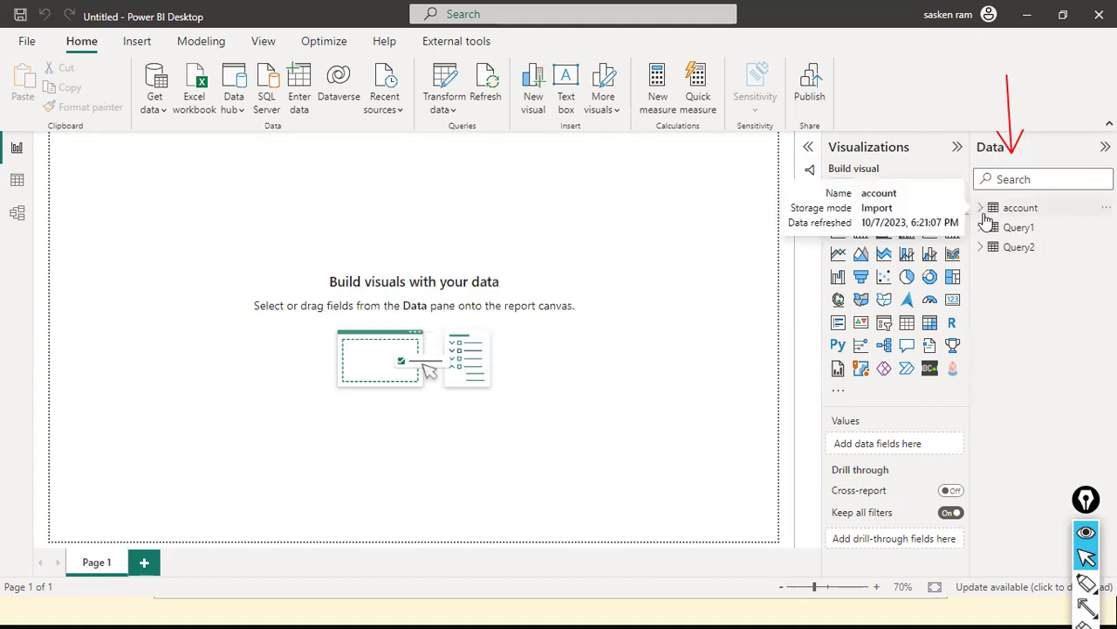
pyautogui.click(984, 215)
pyautogui.scroll(-5, 1052, 330)
pyautogui.scroll(-10, 1052, 332)
pyautogui.scroll(-6, 1052, 332)
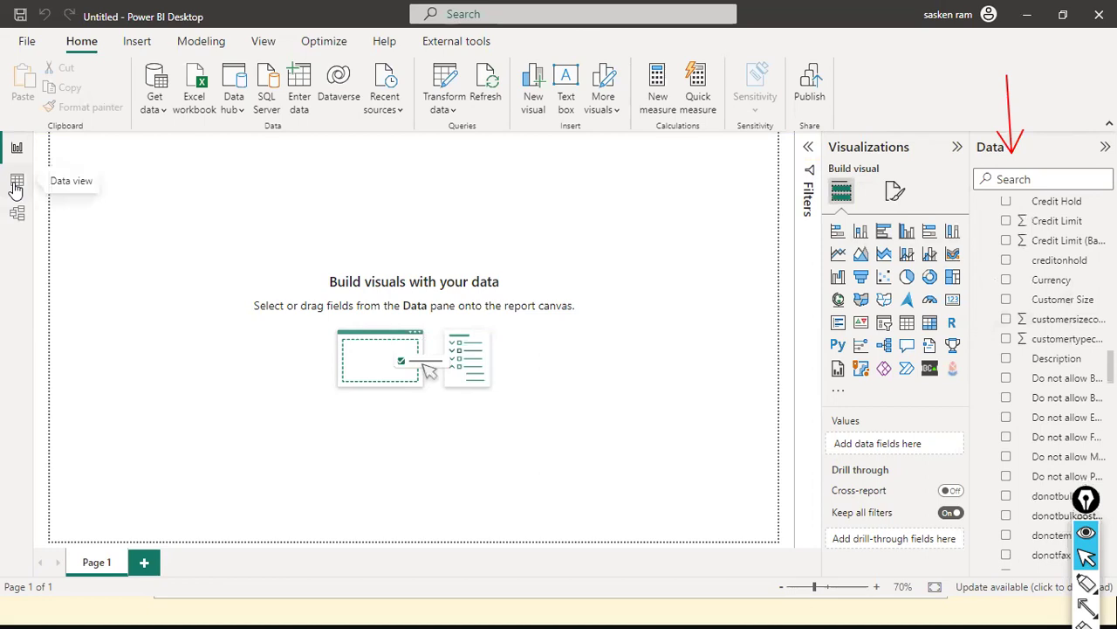
pyautogui.click(16, 185)
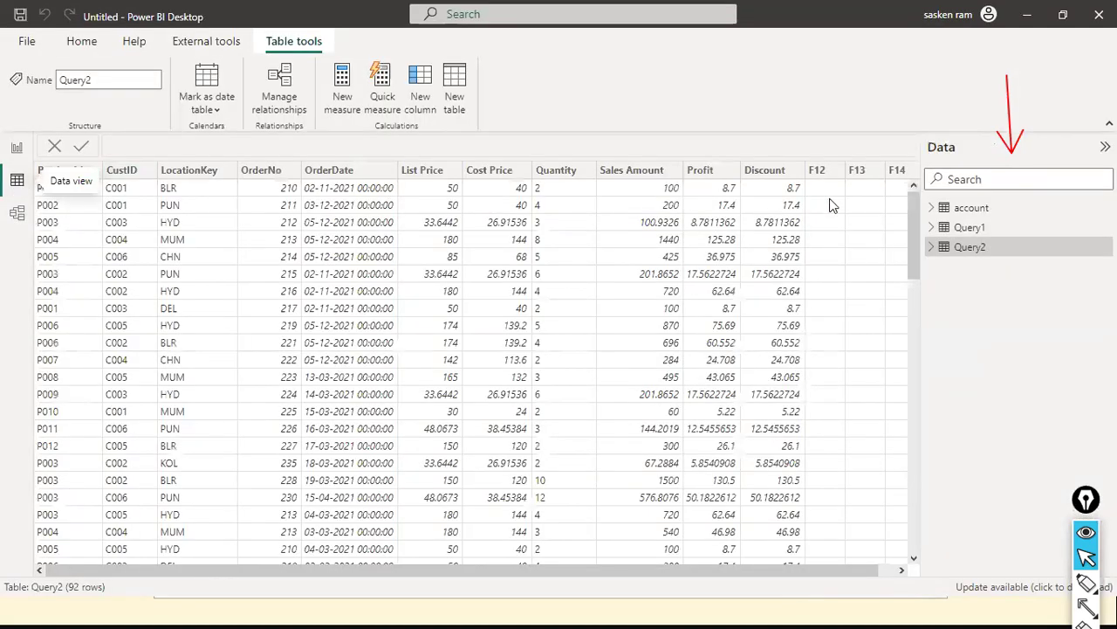
pyautogui.click(975, 210)
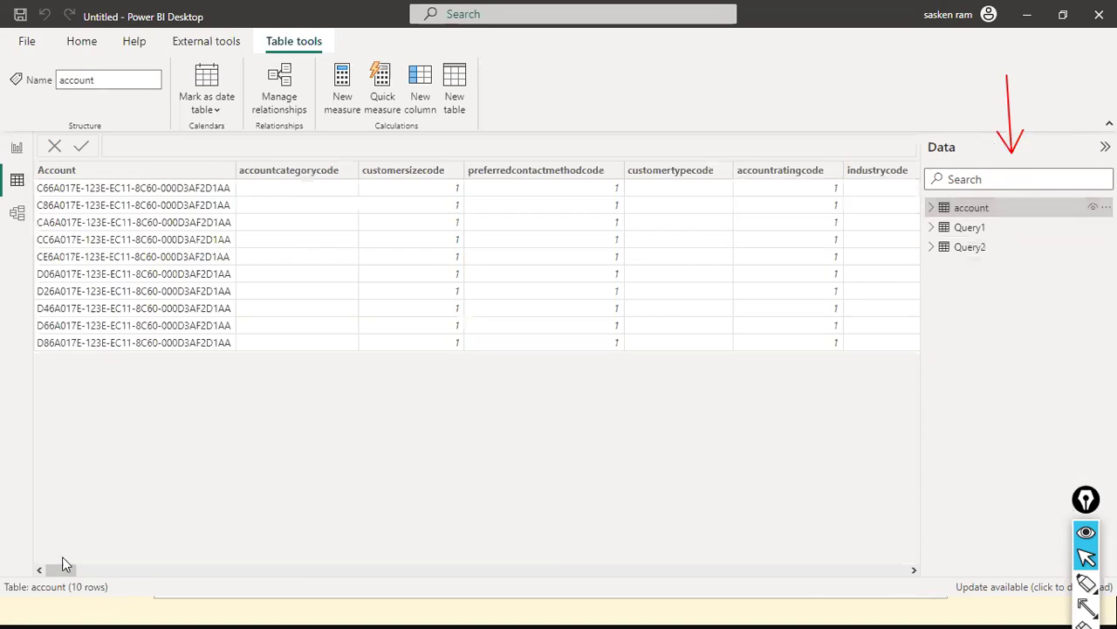
pyautogui.moveTo(68, 573); pyautogui.dragTo(38, 180)
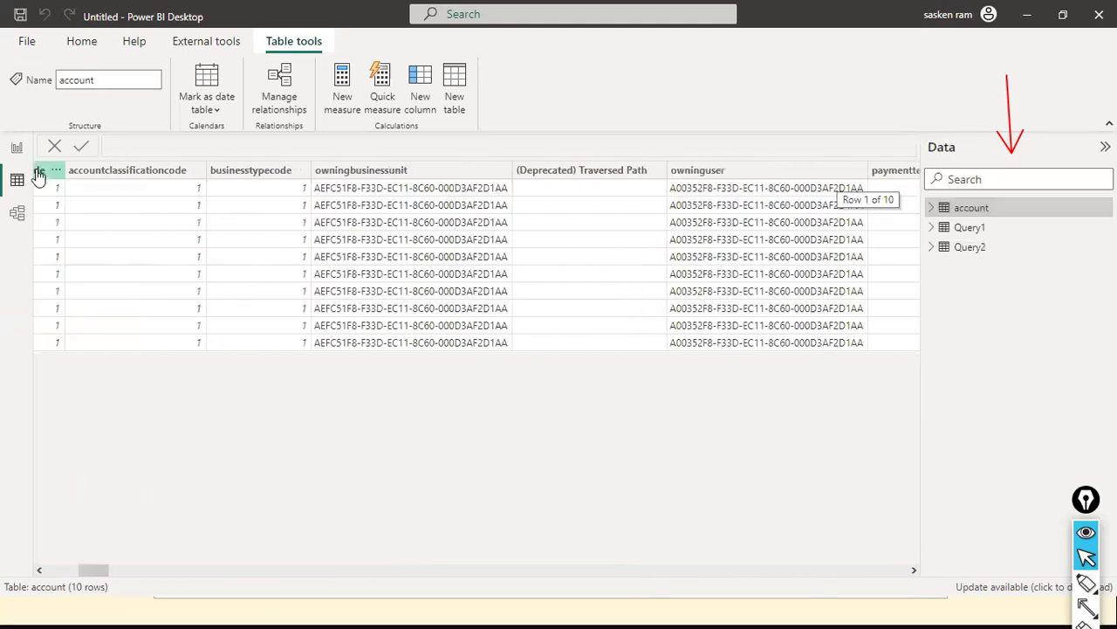
pyautogui.click(23, 154)
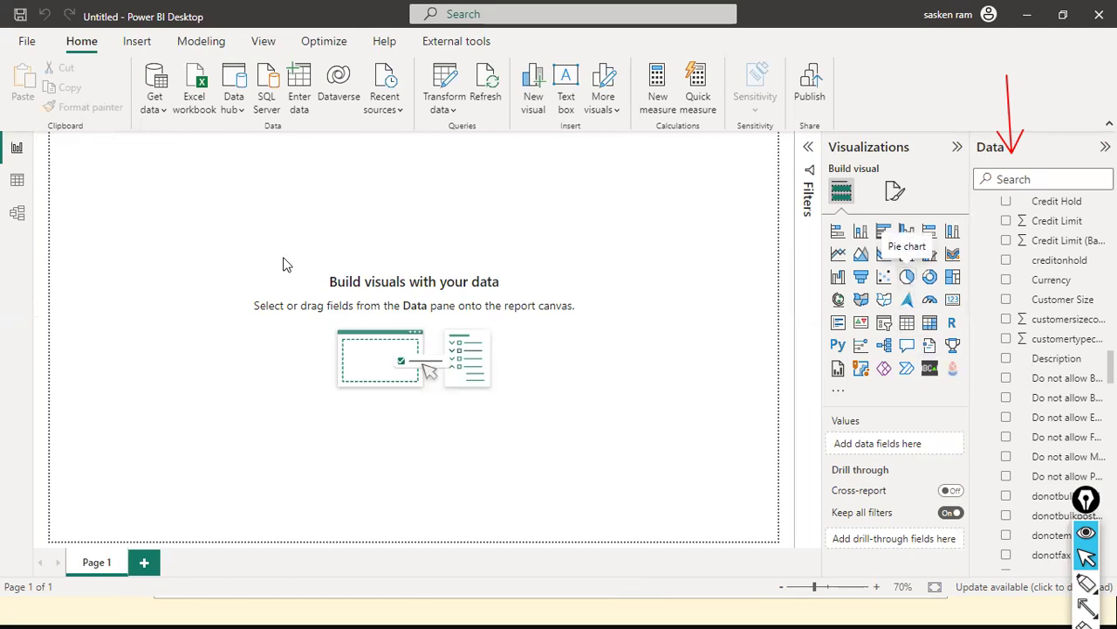
# - Move the new pie chart lower on the page and make it wider and taller
pyautogui.moveTo(172, 261); pyautogui.dragTo(192, 378)
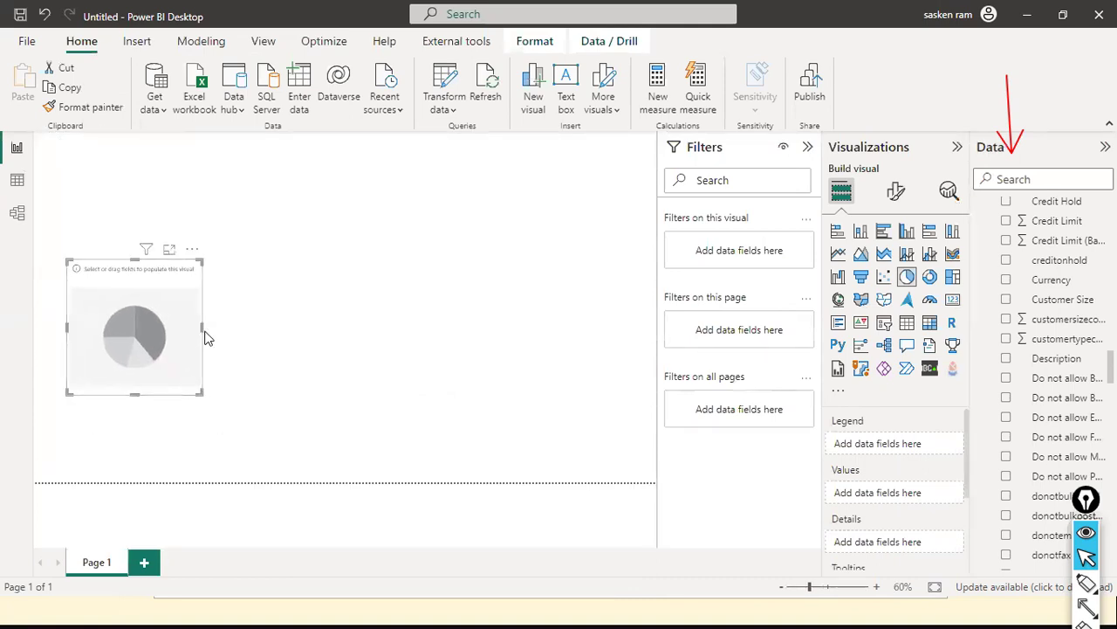
pyautogui.moveTo(209, 326); pyautogui.dragTo(421, 367)
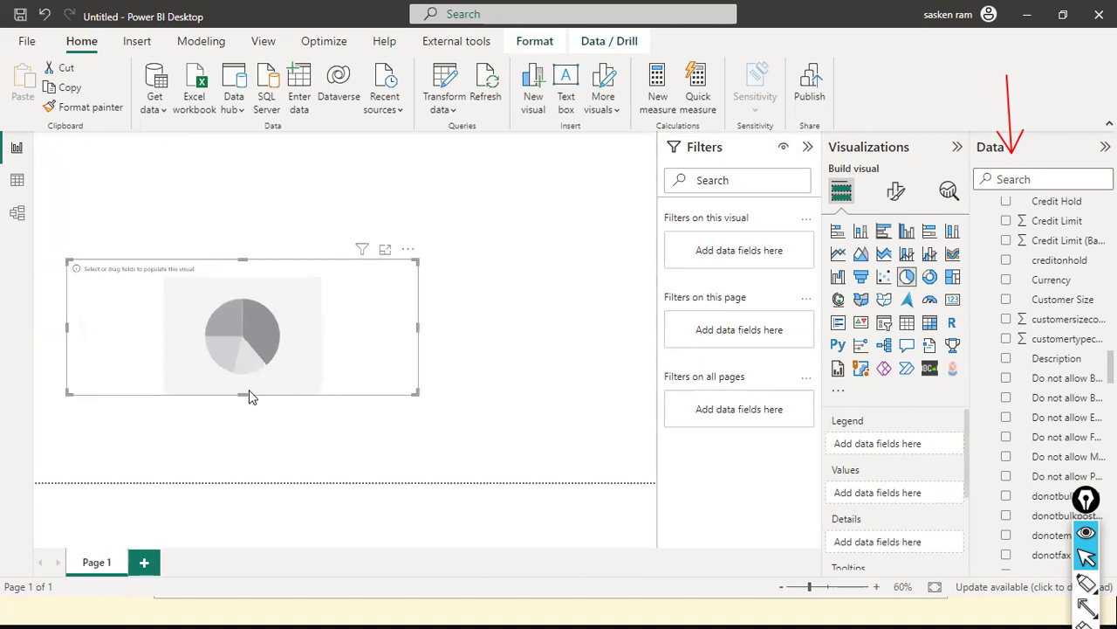
pyautogui.moveTo(243, 397); pyautogui.dragTo(262, 463)
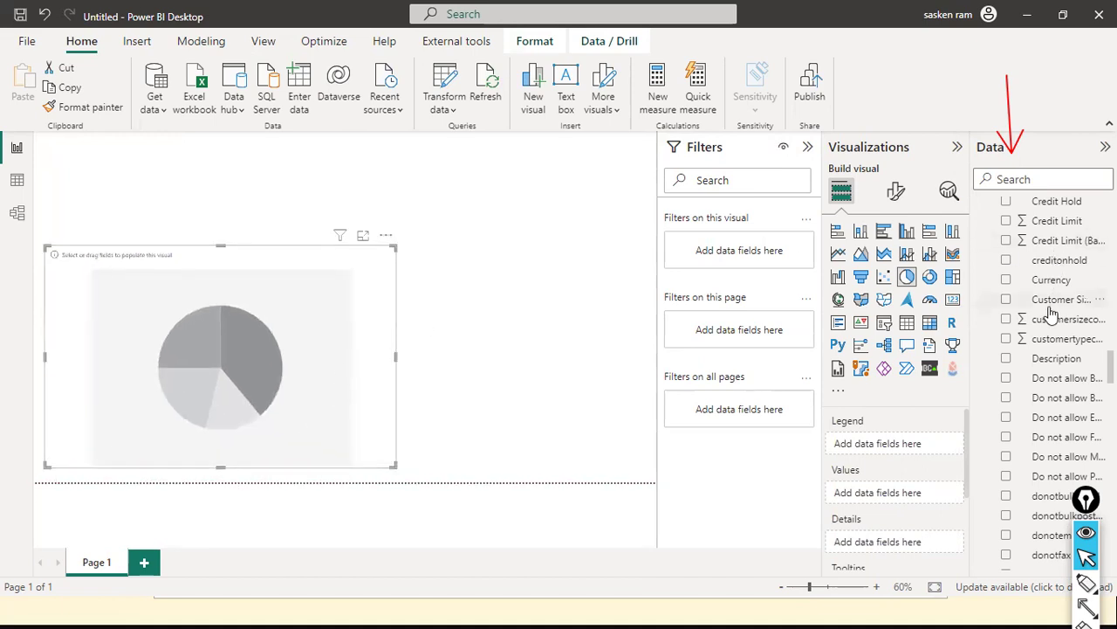
pyautogui.scroll(5, 1052, 332)
pyautogui.scroll(10, 1052, 366)
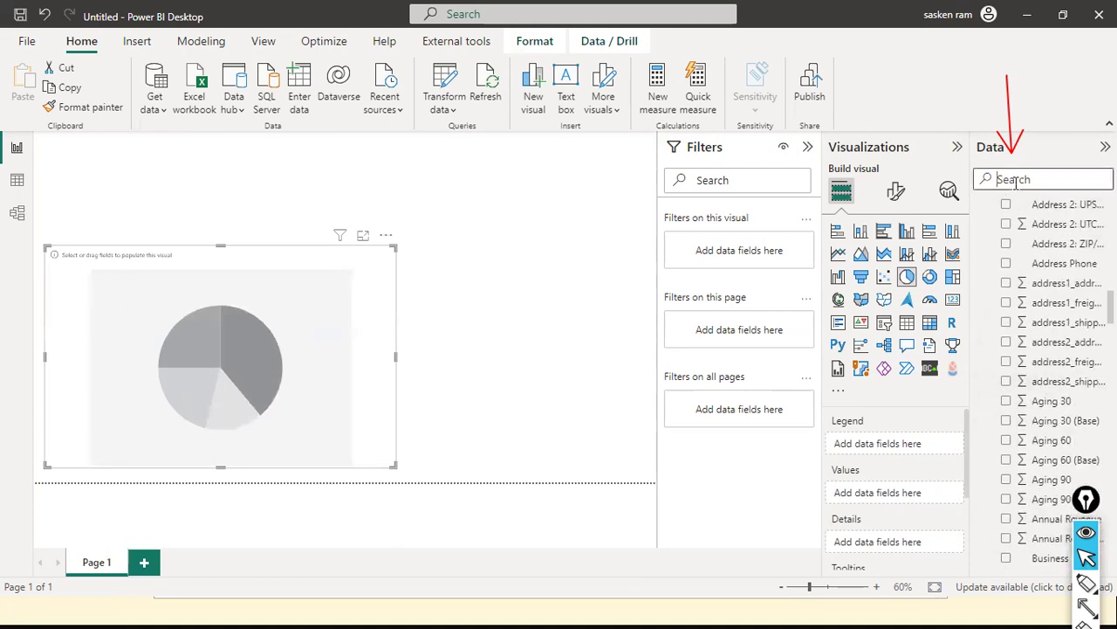
# - Use Account Name as the pie chart's legend and Number of Employees as its values
pyautogui.write('numb')
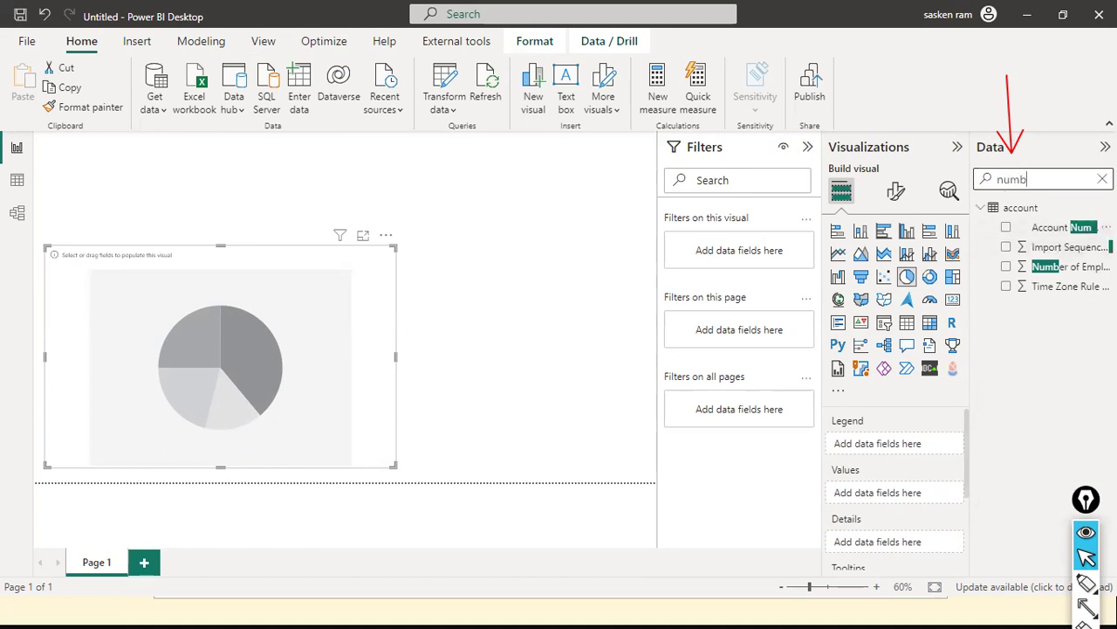
pyautogui.click(1101, 179)
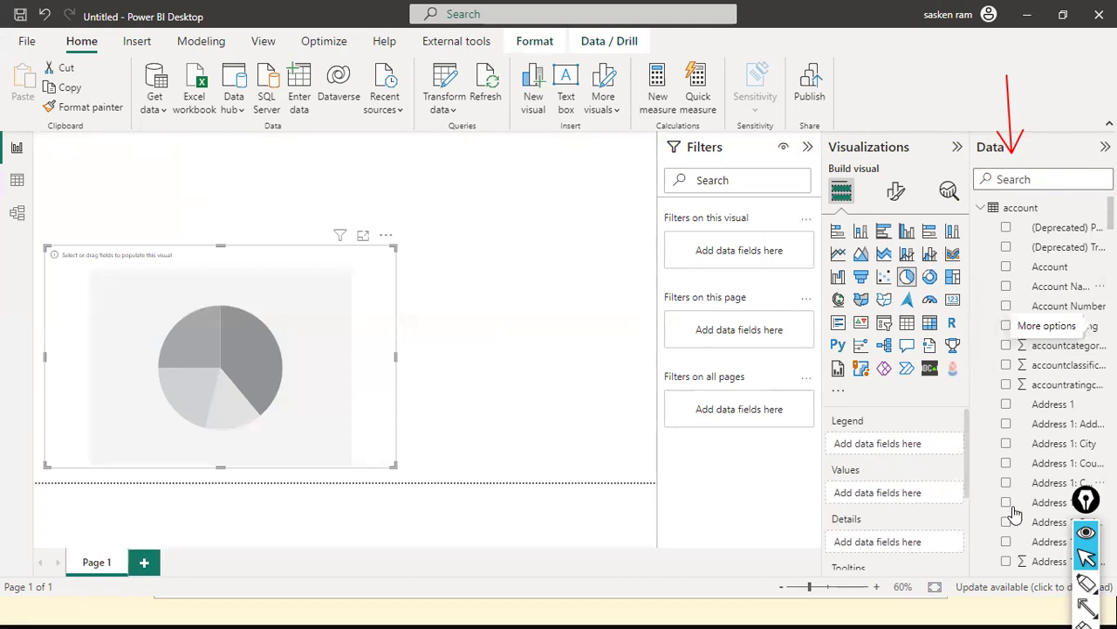
pyautogui.moveTo(1060, 288); pyautogui.dragTo(213, 341)
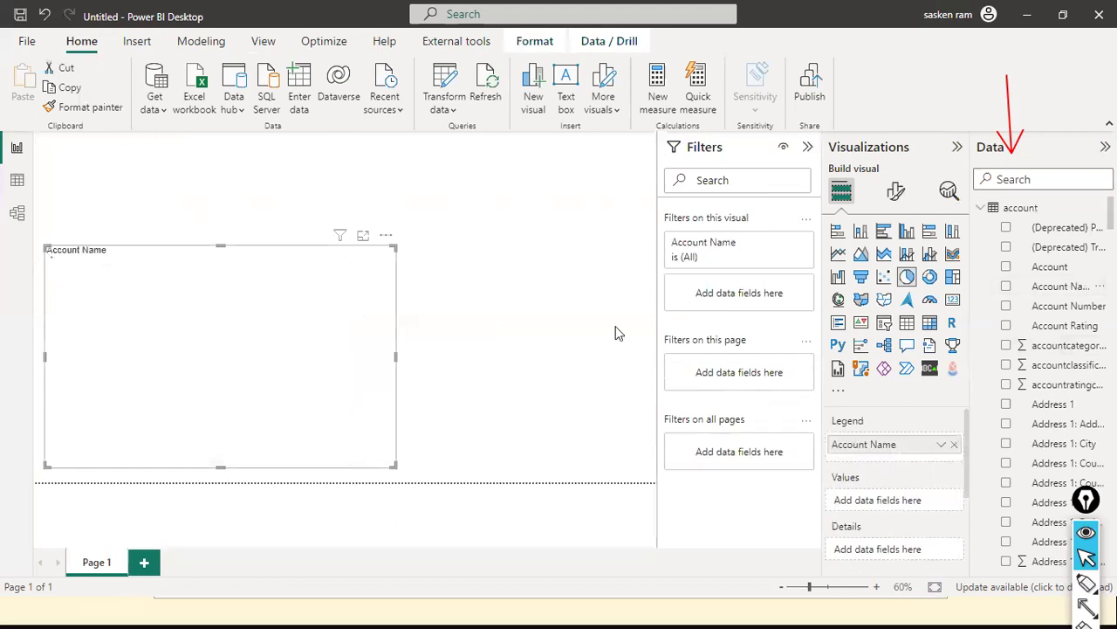
pyautogui.click(1021, 179)
pyautogui.write('numer')
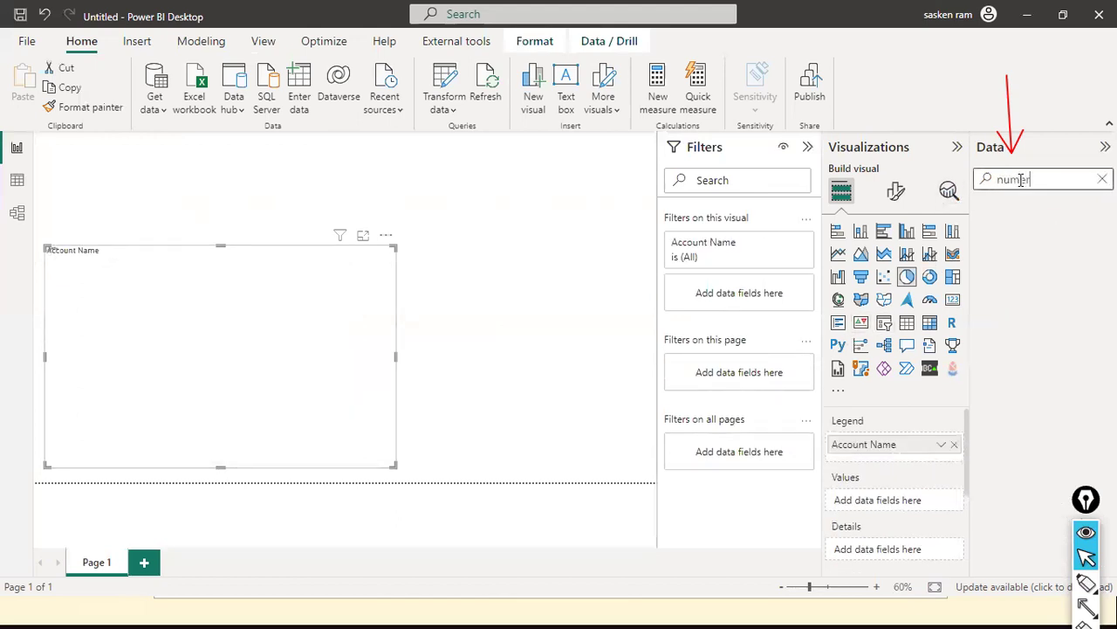
pyautogui.press('BackSpace')
pyautogui.press('BackSpace')
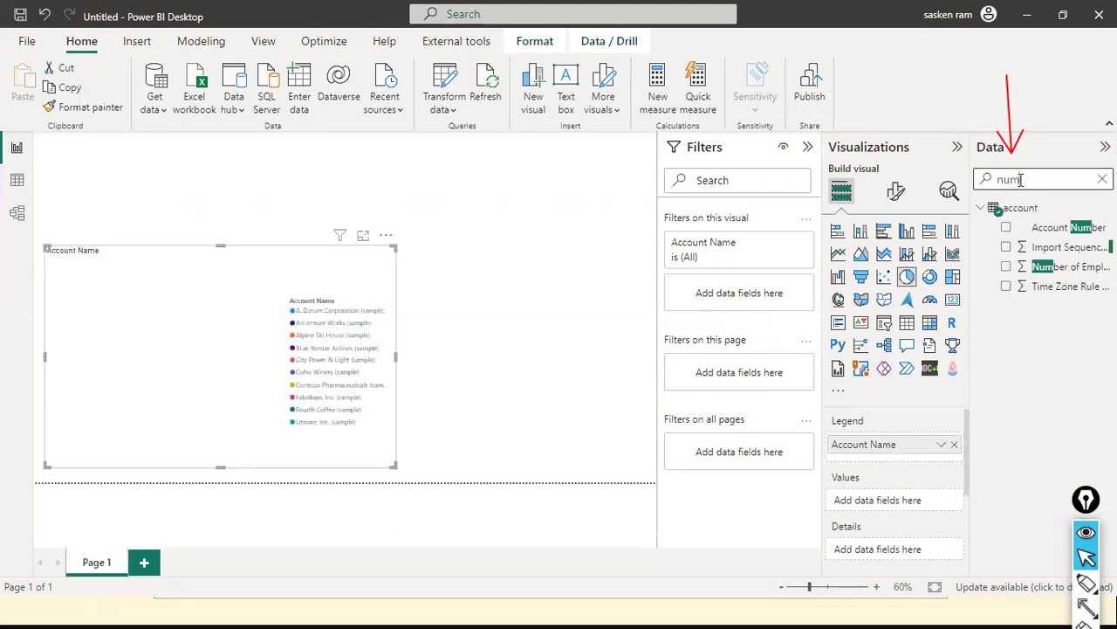
pyautogui.moveTo(1070, 266); pyautogui.dragTo(200, 347)
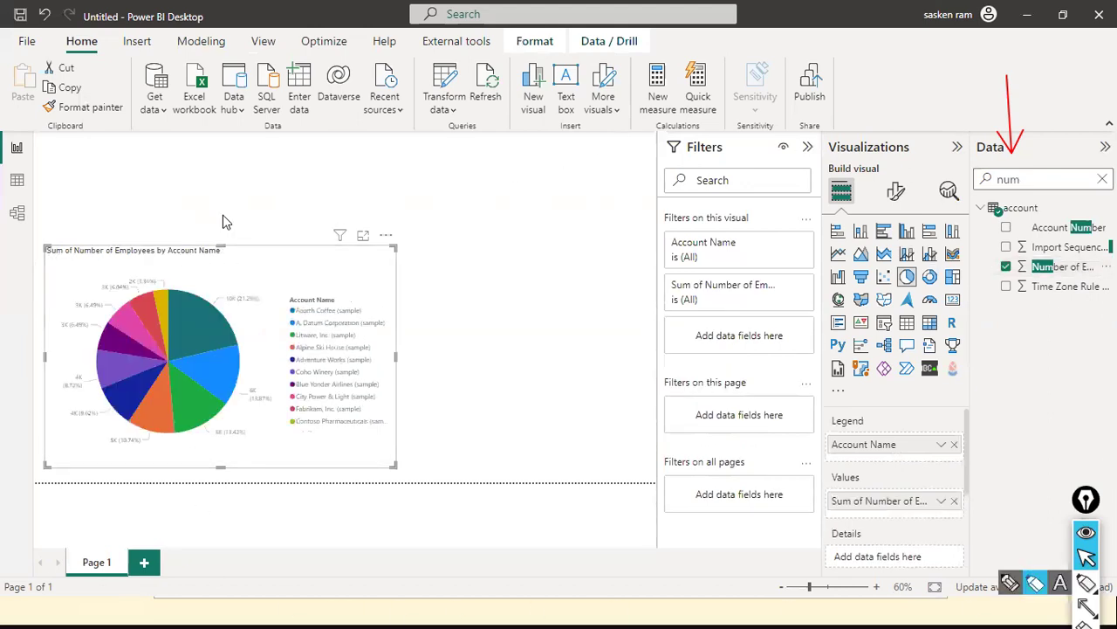
# - Resize the pie chart to fill the left side and clear the field search
pyautogui.moveTo(223, 222); pyautogui.dragTo(223, 199)
pyautogui.moveTo(394, 333); pyautogui.dragTo(469, 339)
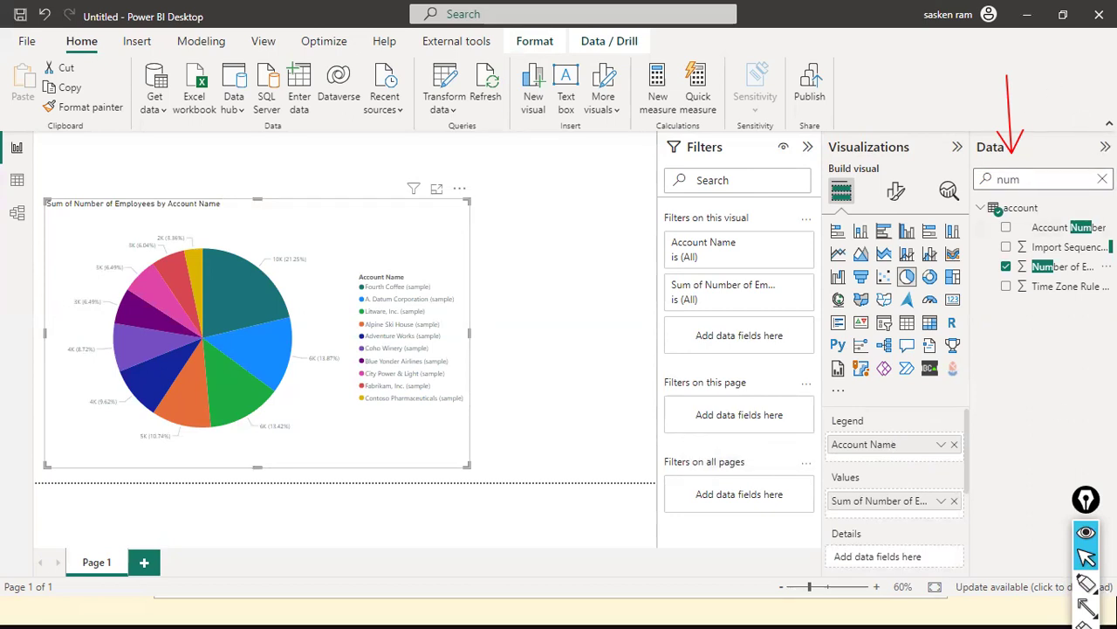
pyautogui.press('BackSpace')
pyautogui.press('BackSpace')
pyautogui.press('BackSpace')
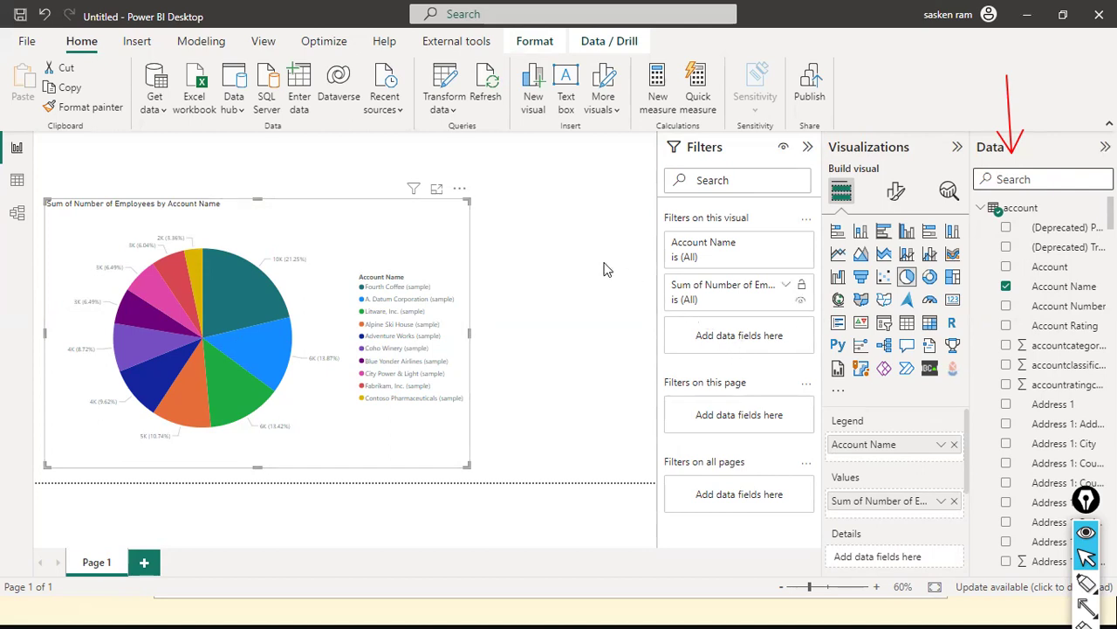
pyautogui.moveTo(465, 213); pyautogui.dragTo(367, 332)
# - Reconnect to Dataverse and select the account table from the environment to load again
pyautogui.click(439, 254)
pyautogui.click(154, 103)
pyautogui.click(177, 241)
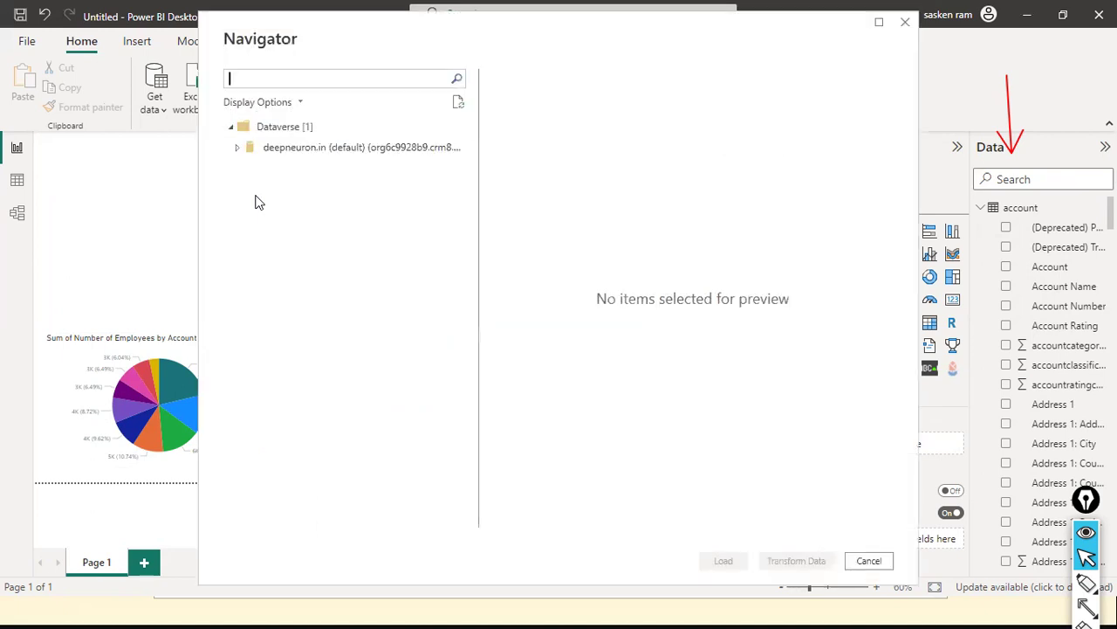
pyautogui.click(237, 153)
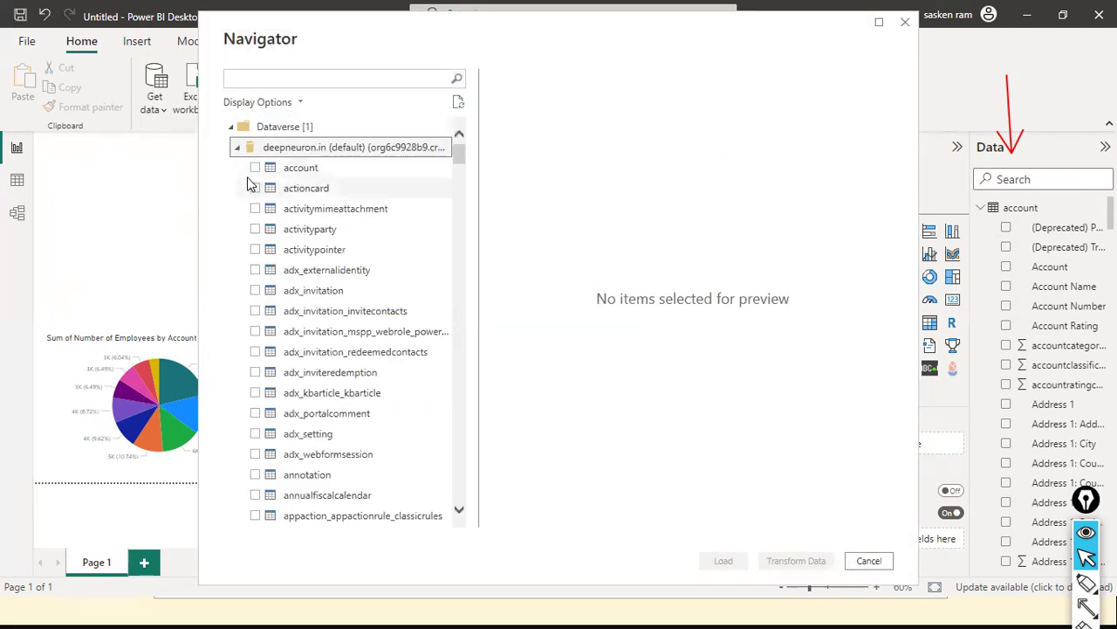
pyautogui.click(256, 169)
pyautogui.click(723, 560)
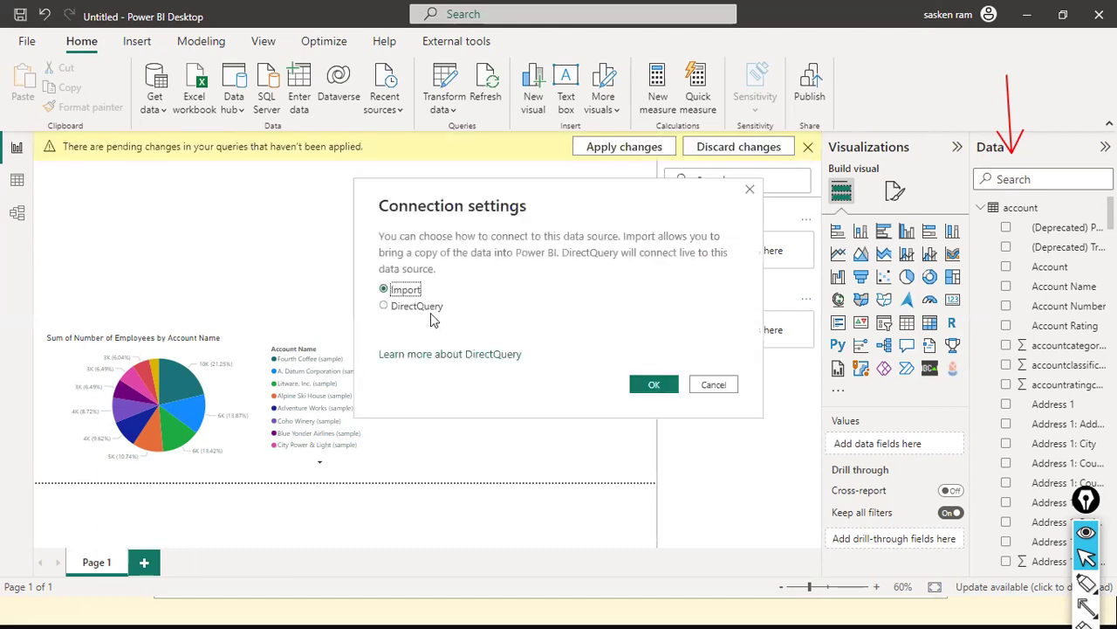
# - Load the second account table in DirectQuery mode and add a new empty pie chart
pyautogui.click(421, 309)
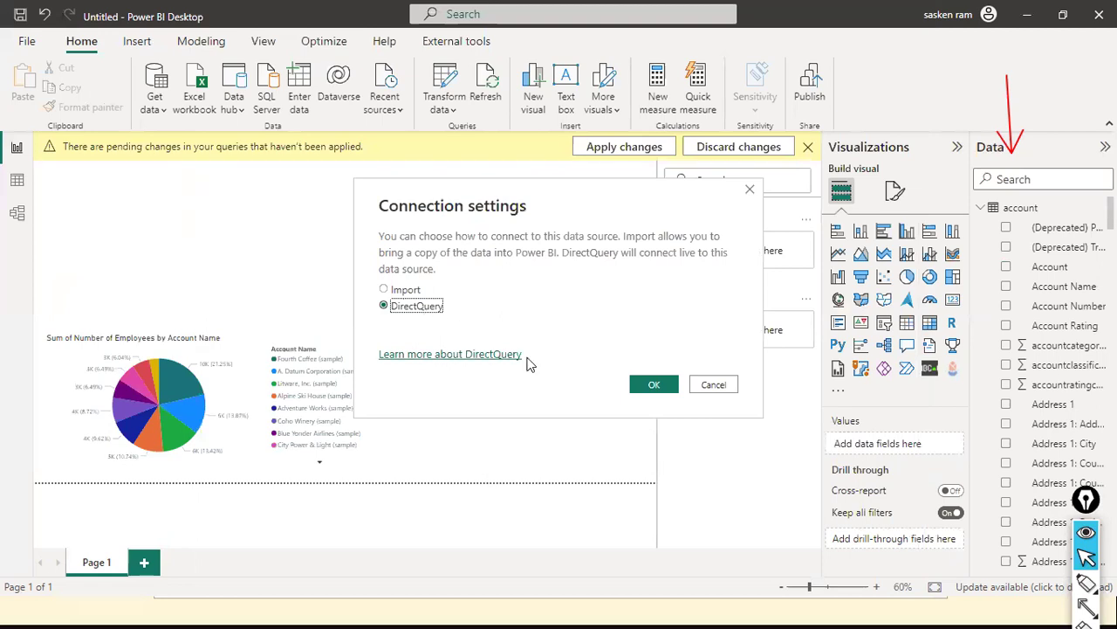
pyautogui.click(646, 387)
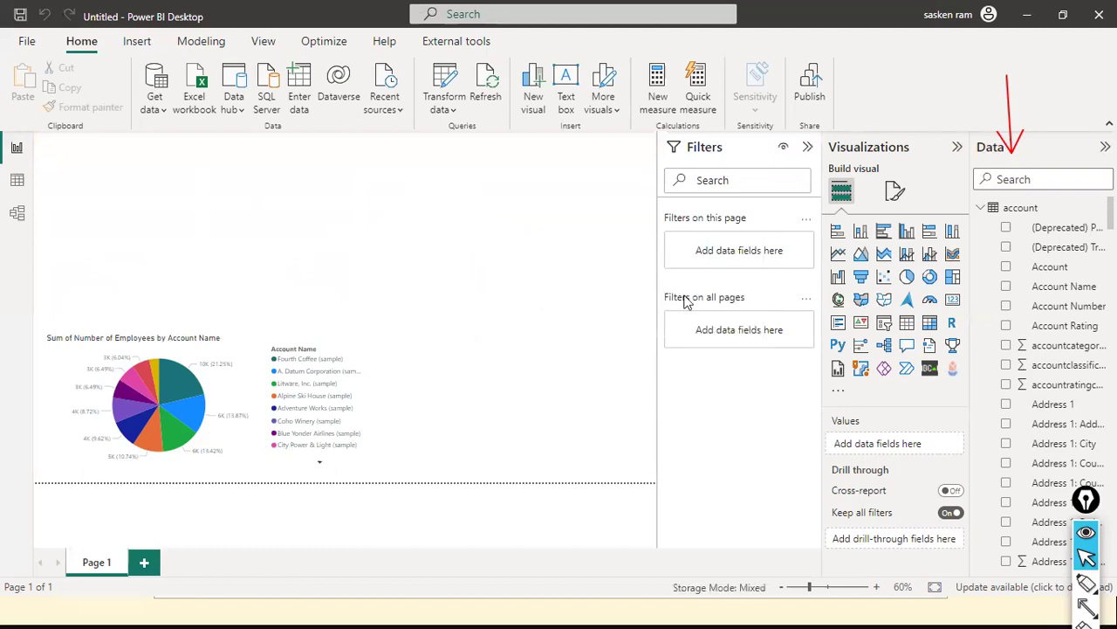
pyautogui.click(906, 273)
# - Build the second pie from account (2): Account Name as legend, Number of Employees as values
pyautogui.moveTo(190, 235); pyautogui.dragTo(384, 241)
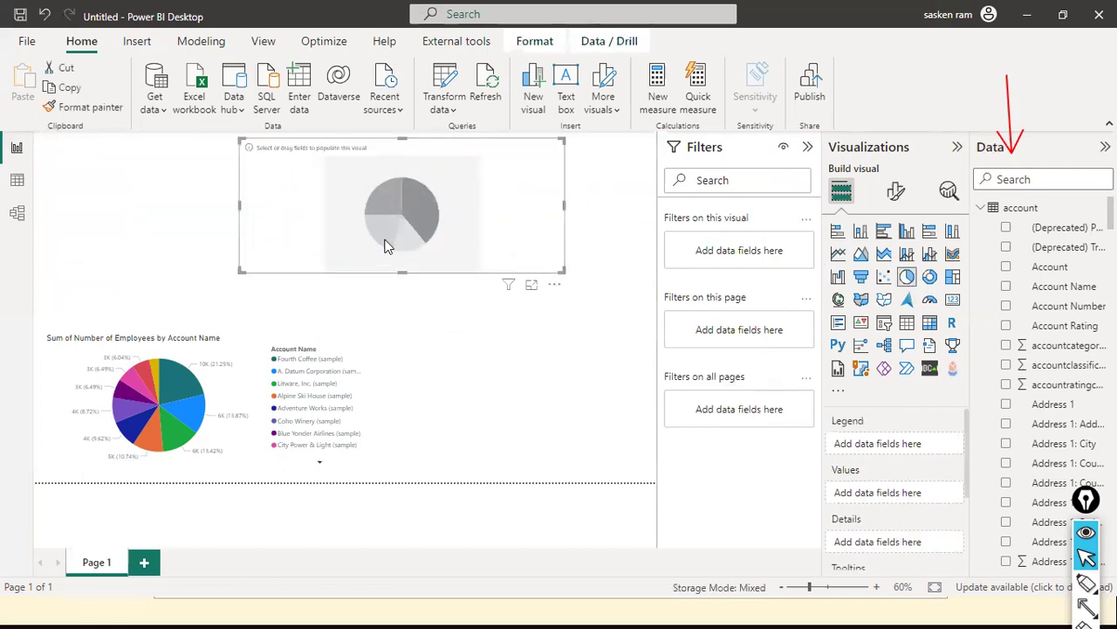
pyautogui.click(982, 207)
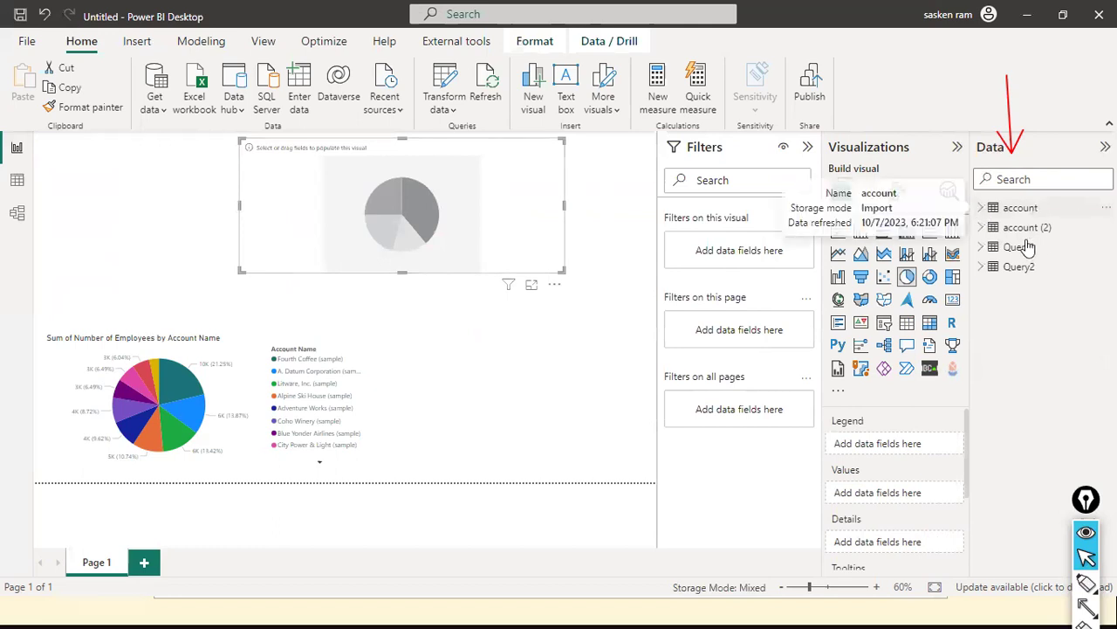
pyautogui.click(980, 228)
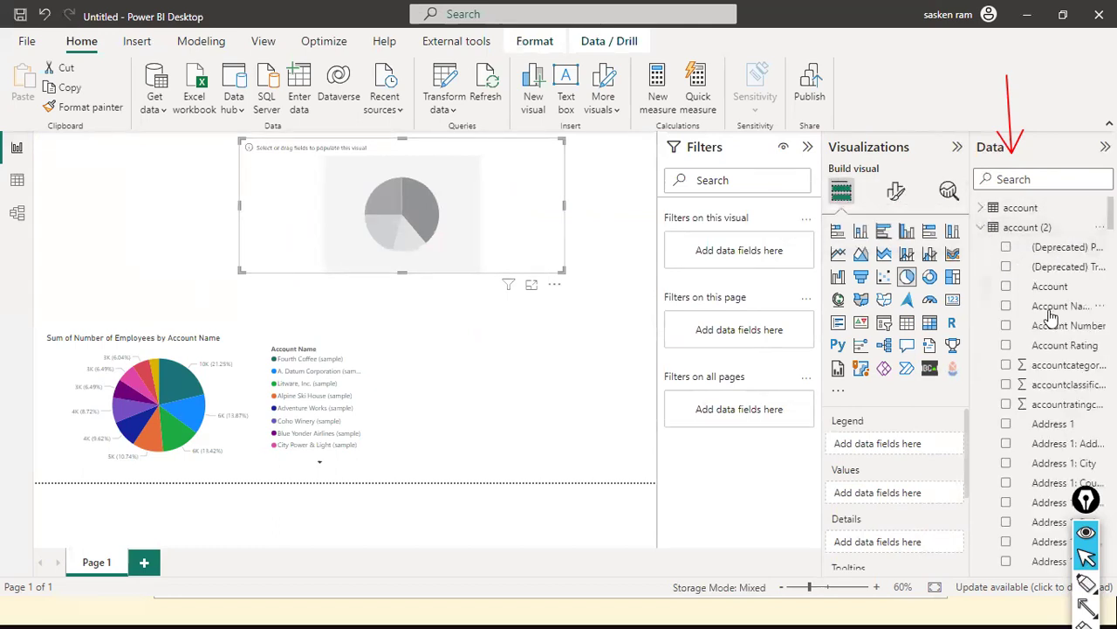
pyautogui.moveTo(1082, 307); pyautogui.dragTo(443, 208)
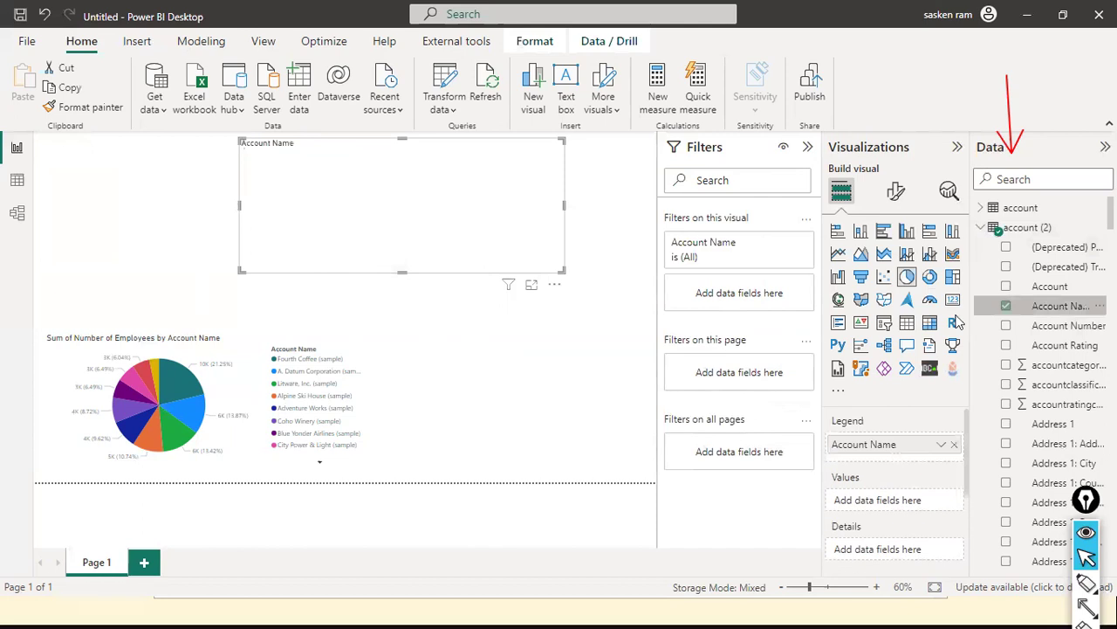
pyautogui.scroll(-3, 1078, 371)
pyautogui.scroll(-5, 1077, 371)
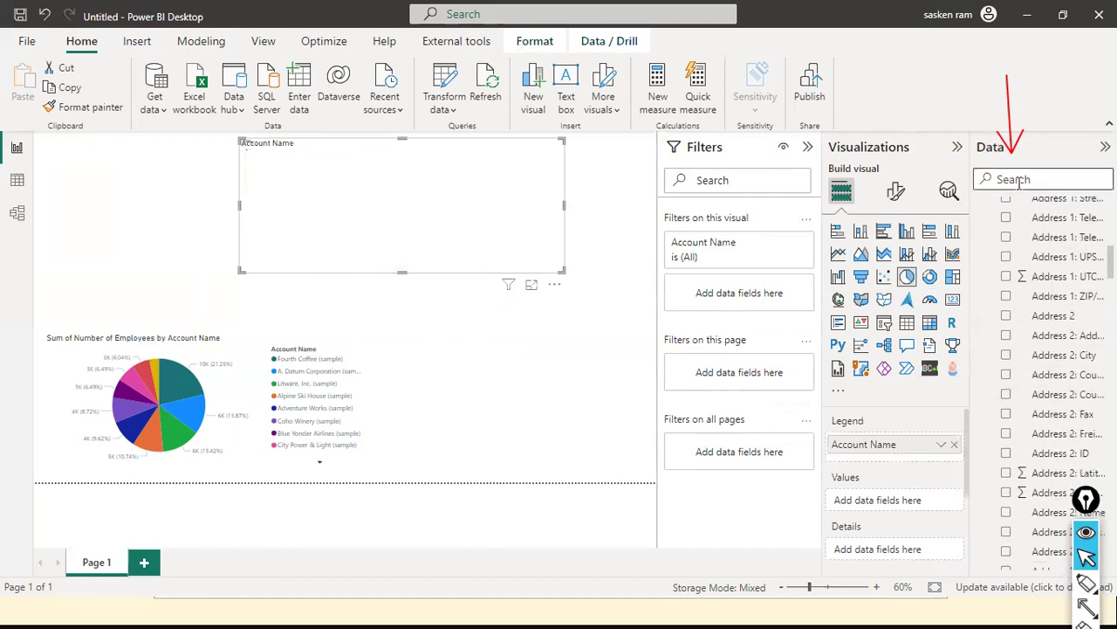
pyautogui.write('number')
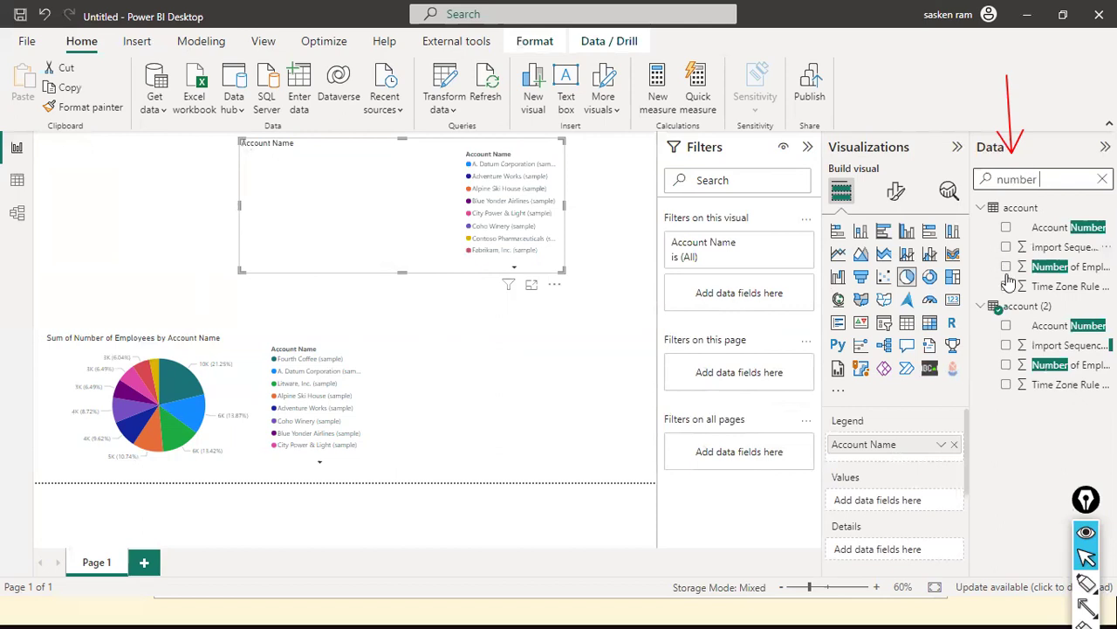
pyautogui.moveTo(1043, 267); pyautogui.dragTo(364, 214)
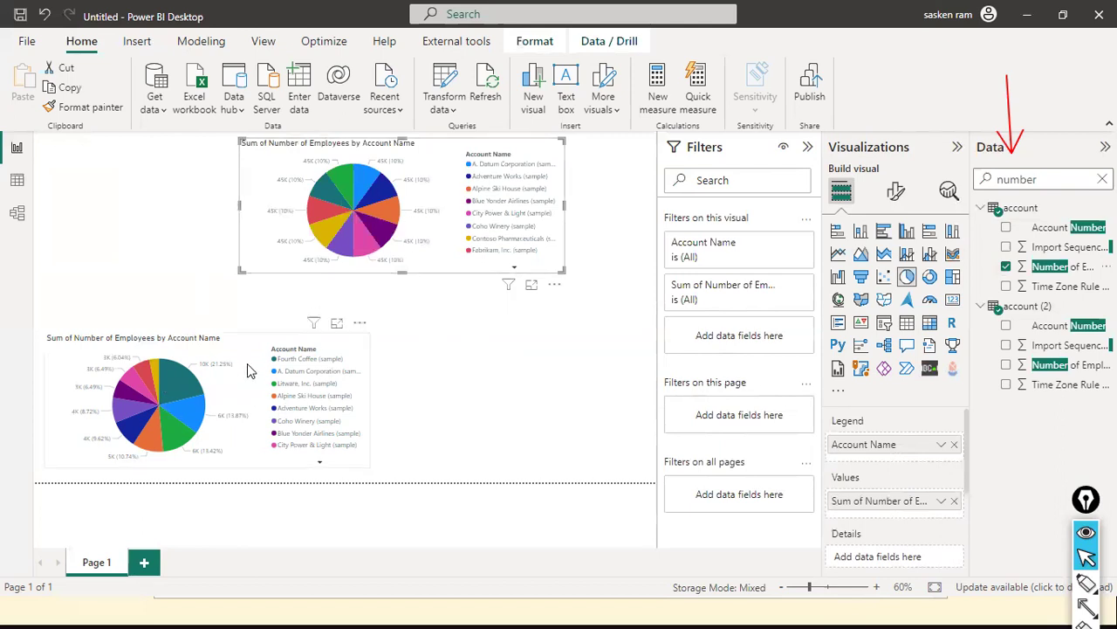
# - Arrange the two pie charts side by side and clear the field search
pyautogui.click(438, 314)
pyautogui.moveTo(447, 264); pyautogui.dragTo(539, 323)
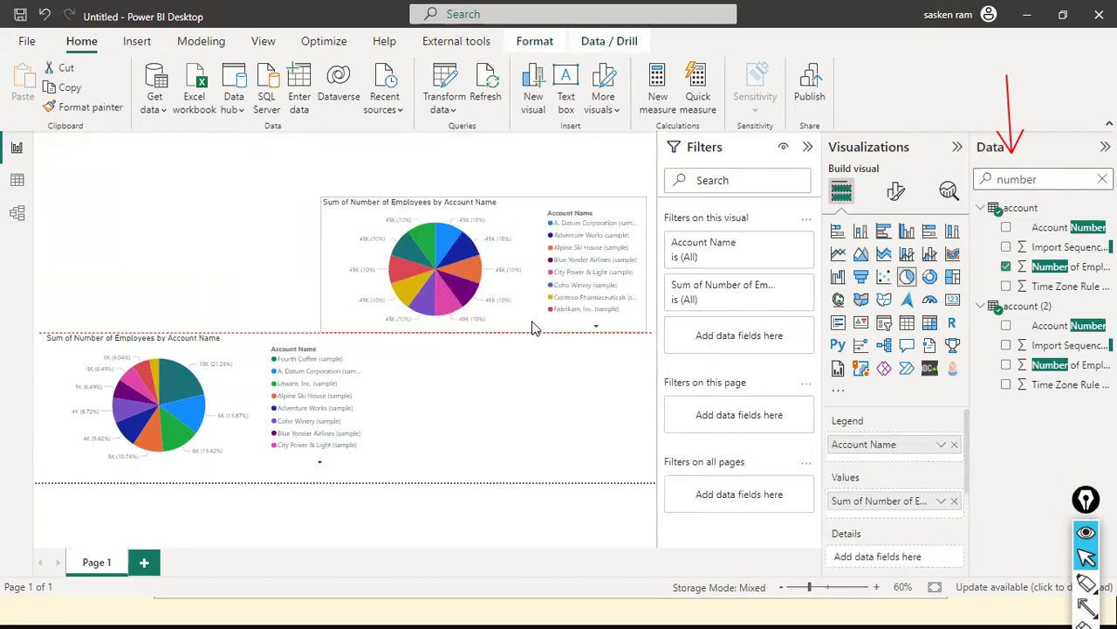
pyautogui.moveTo(539, 367); pyautogui.dragTo(550, 411)
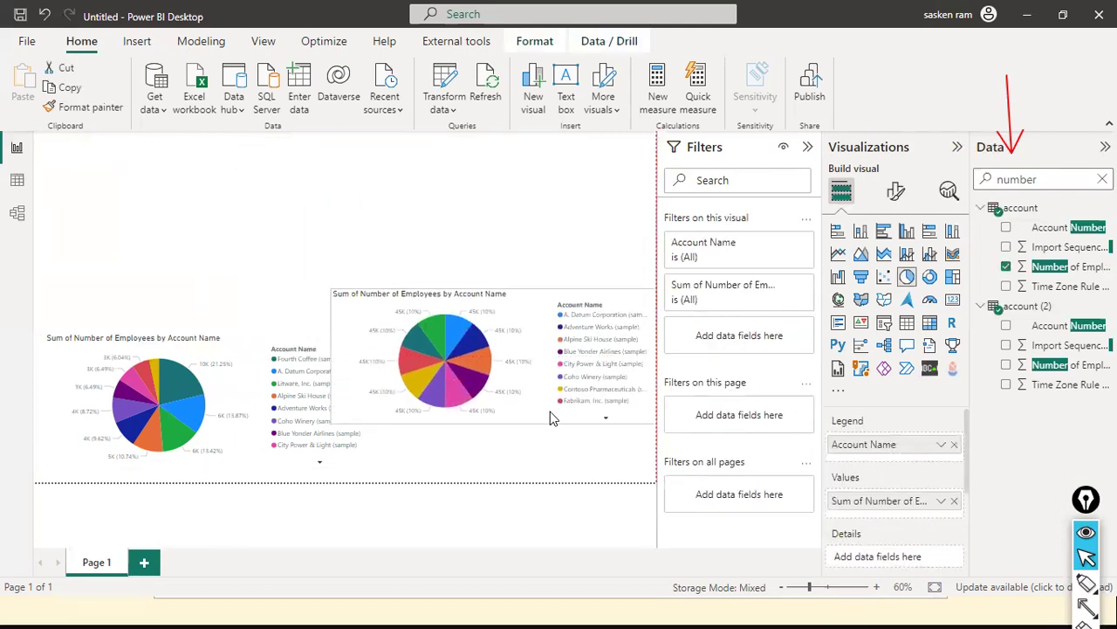
pyautogui.click(318, 463)
pyautogui.moveTo(369, 403); pyautogui.dragTo(269, 402)
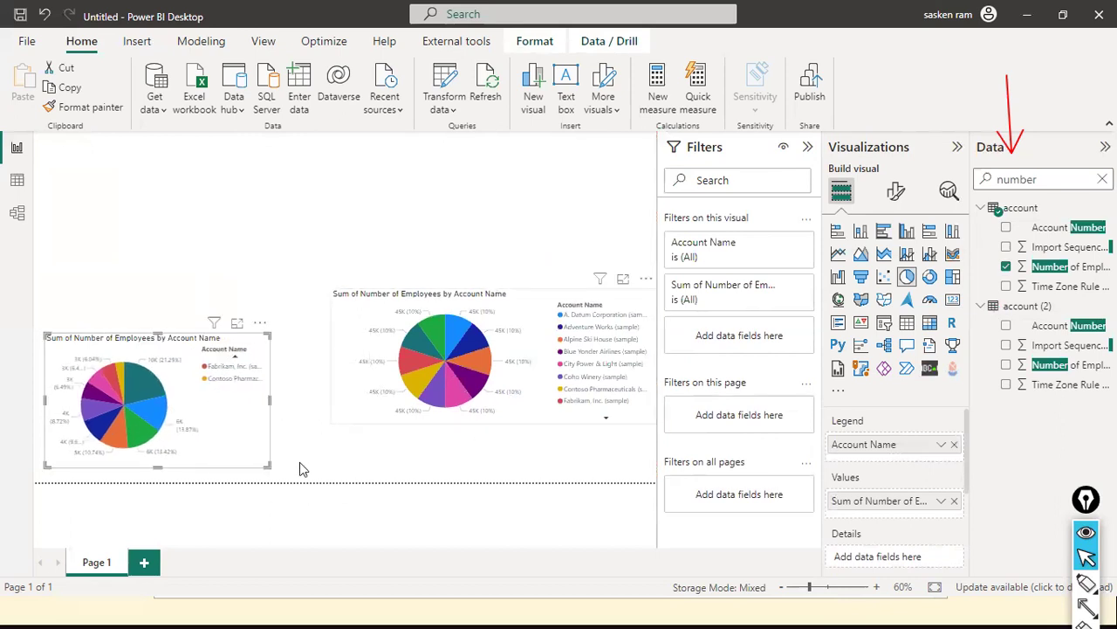
pyautogui.moveTo(331, 420); pyautogui.dragTo(319, 464)
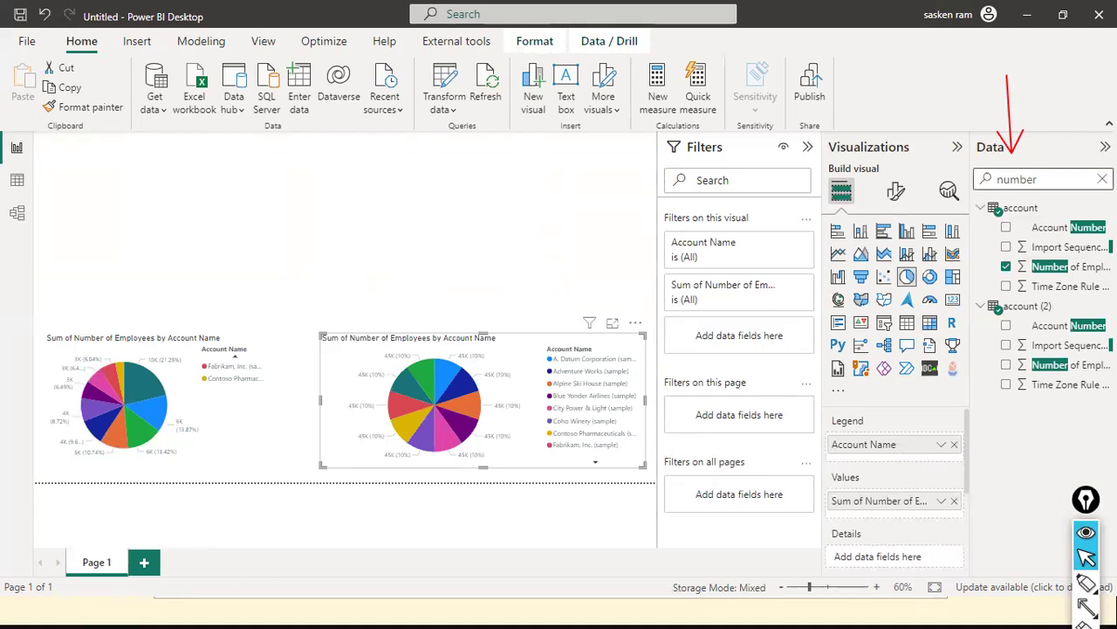
pyautogui.click(1103, 179)
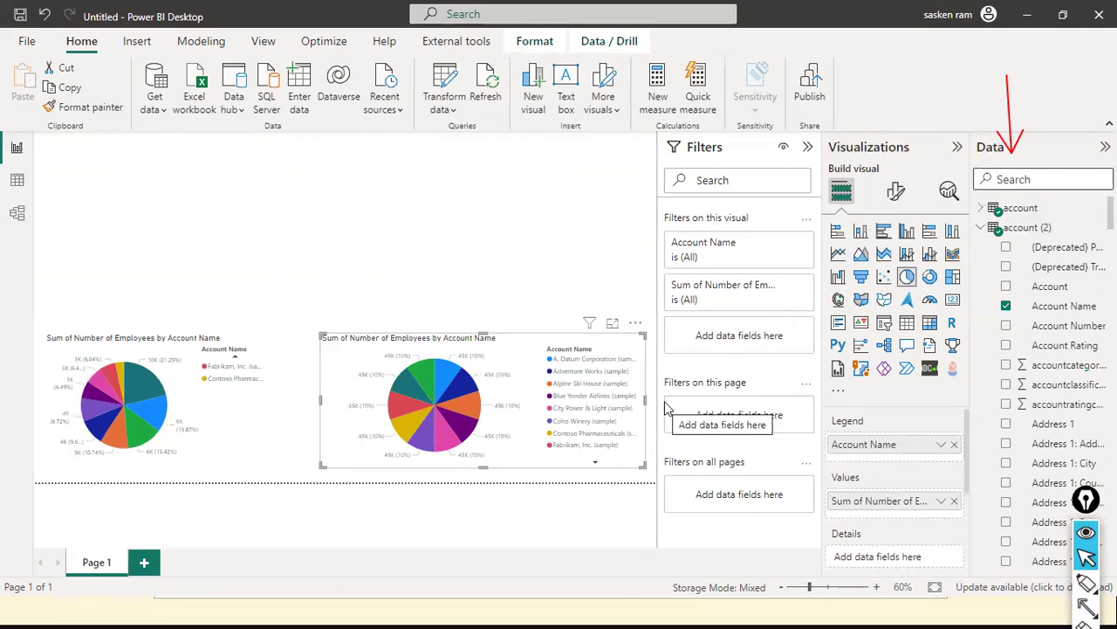
pyautogui.click(1013, 179)
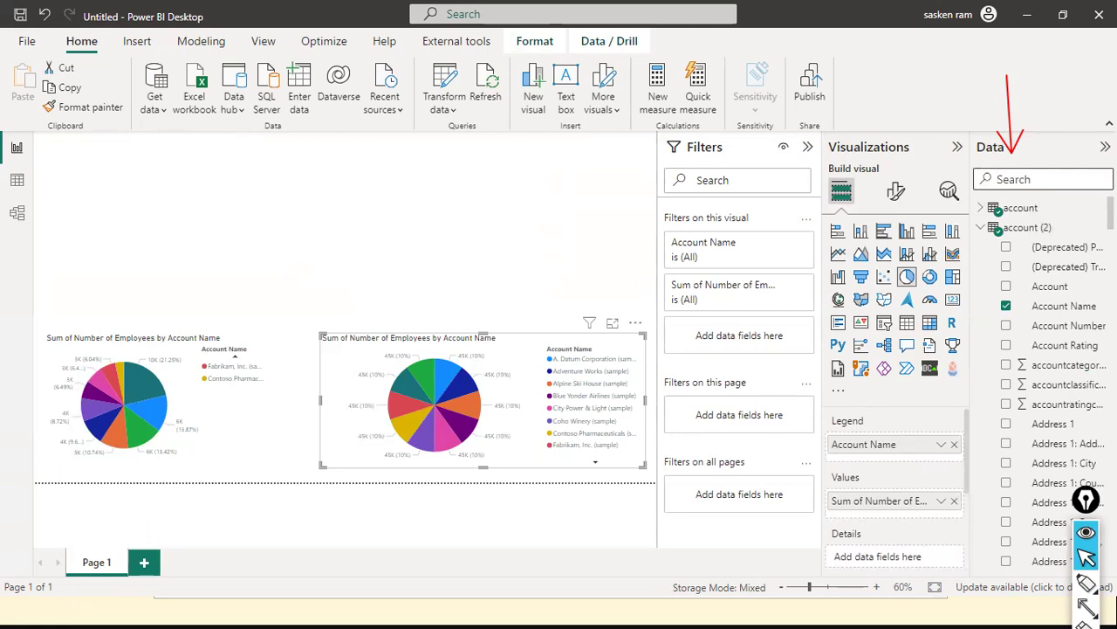
# - Add an account (2) Account Name slicer checking A. Datum, City Power & Light, Coho Winery, Contoso, placed top-right
pyautogui.click(568, 239)
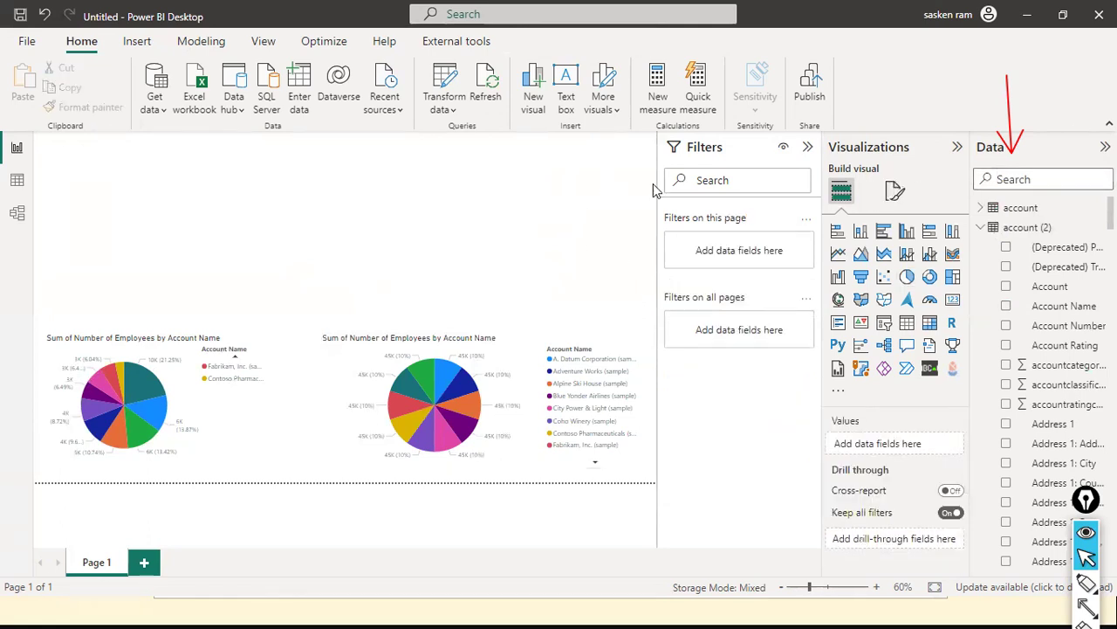
pyautogui.click(885, 330)
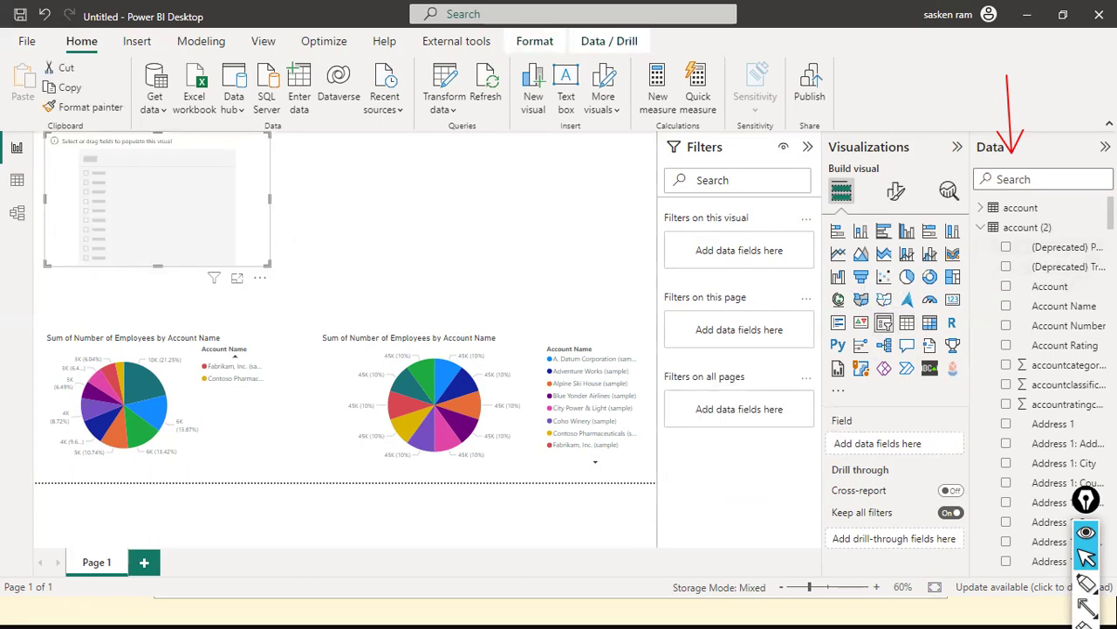
pyautogui.moveTo(1078, 316); pyautogui.dragTo(177, 182)
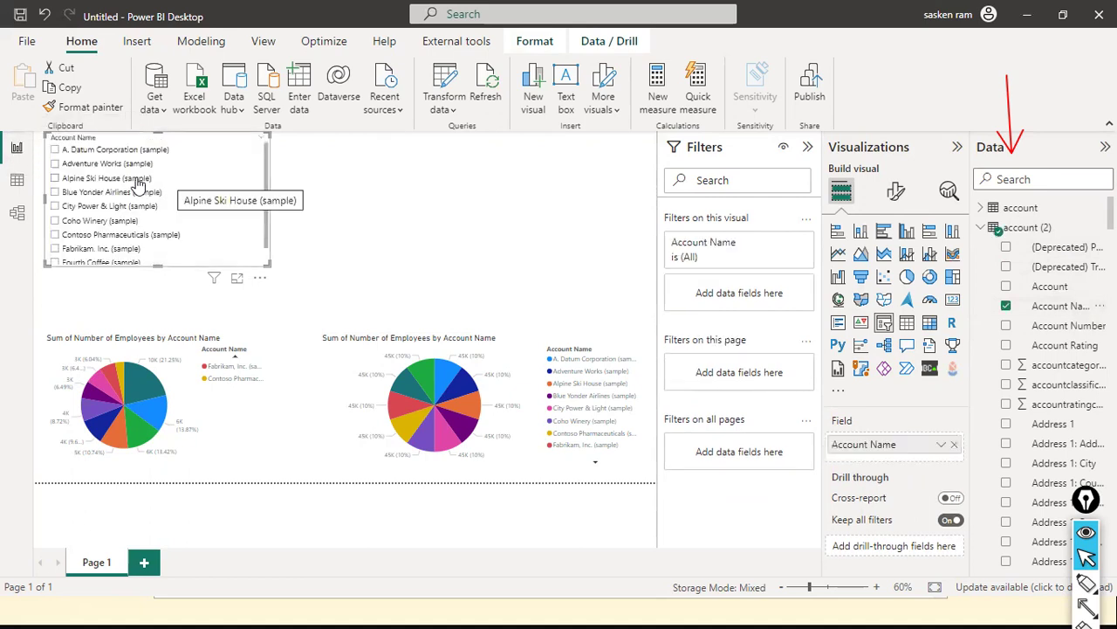
pyautogui.click(54, 150)
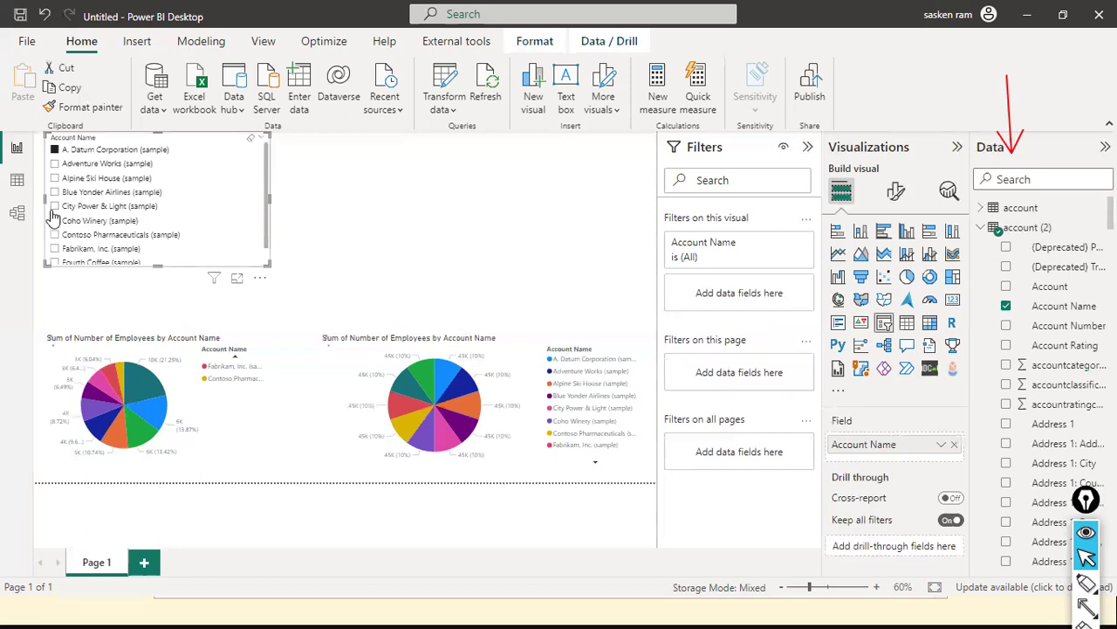
pyautogui.click(54, 206)
pyautogui.click(55, 220)
pyautogui.click(55, 235)
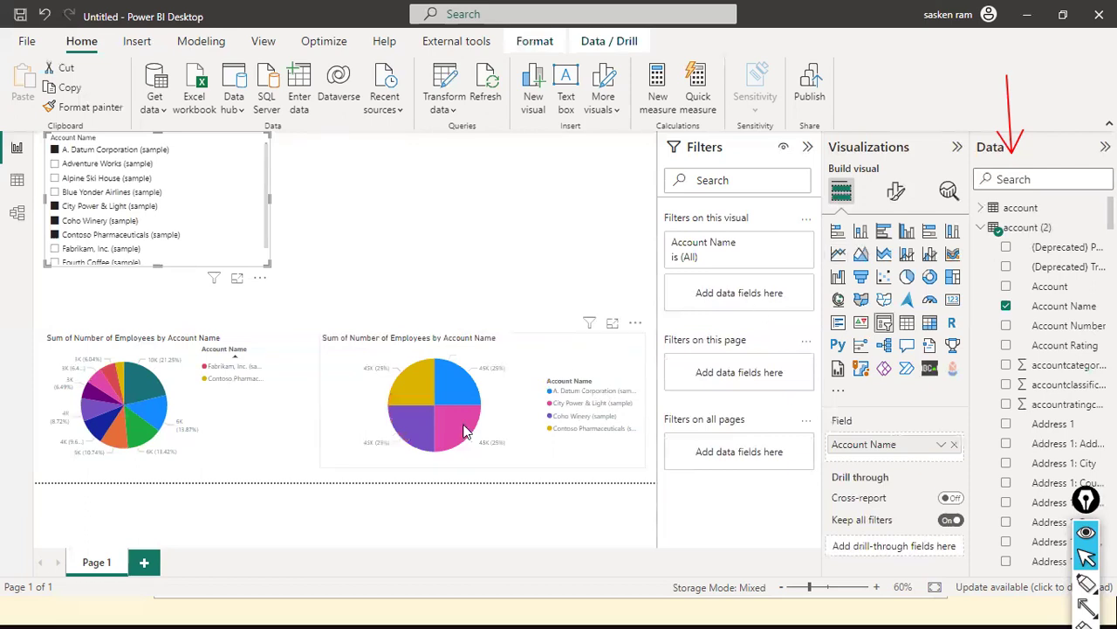
pyautogui.moveTo(465, 431)
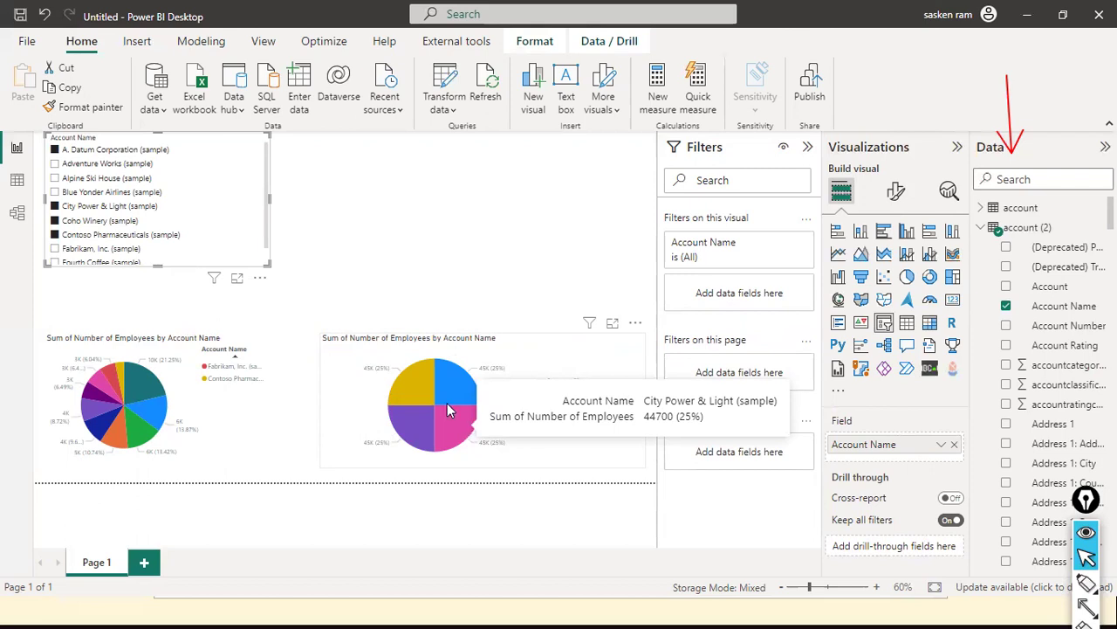
pyautogui.moveTo(189, 206); pyautogui.dragTo(575, 227)
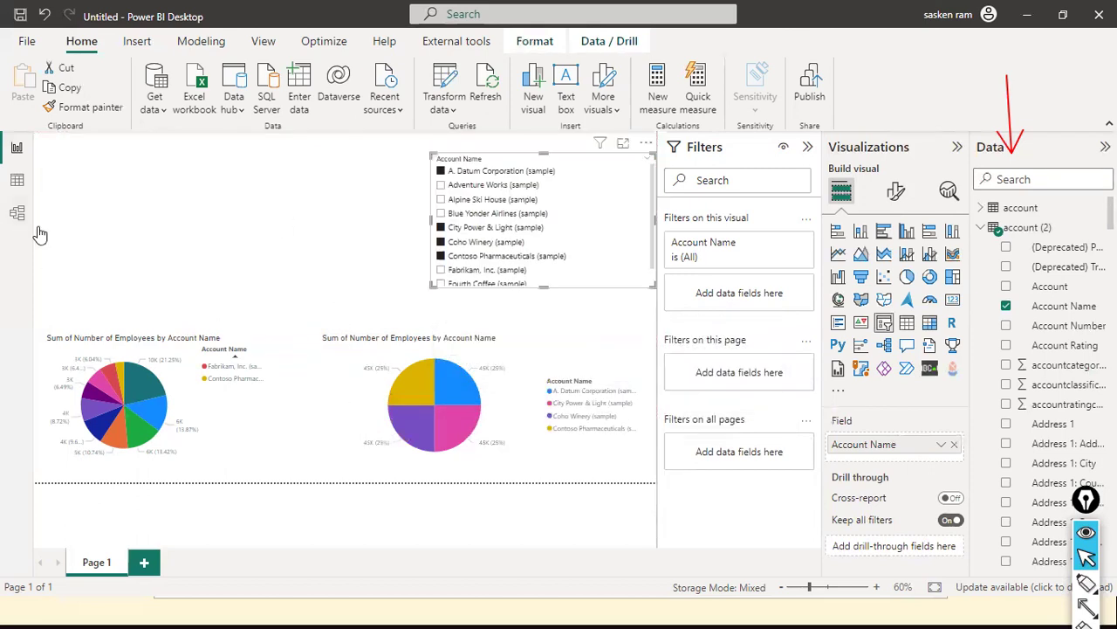
# - Add an account Account Name slicer checking A. Datum, City Power & Light, Coho Winery, Contoso; clear the right slicer
pyautogui.click(154, 214)
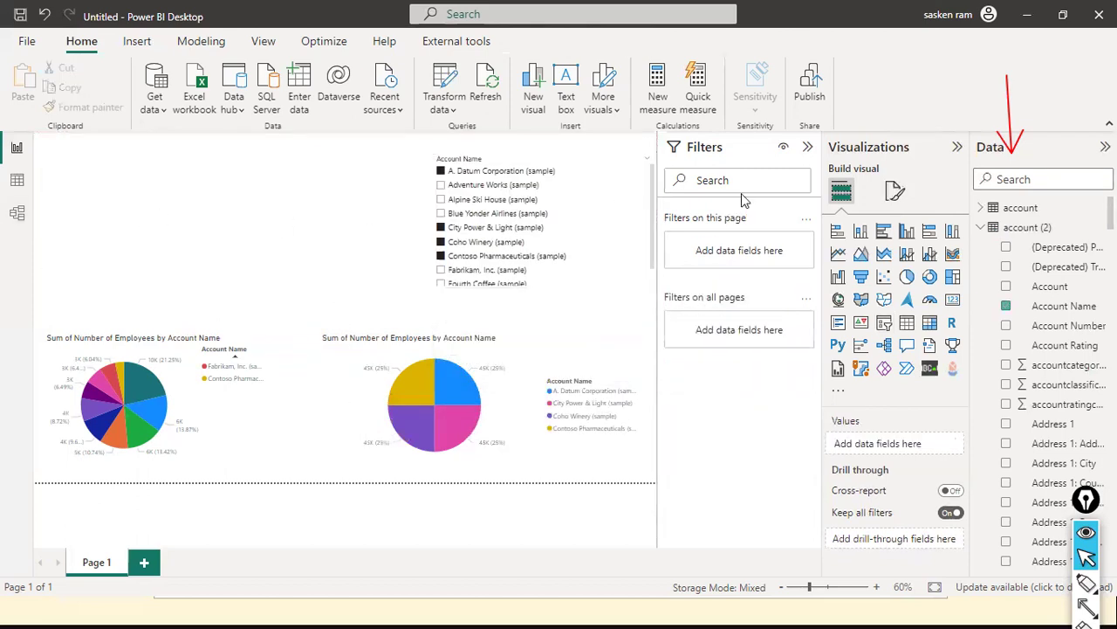
pyautogui.click(884, 325)
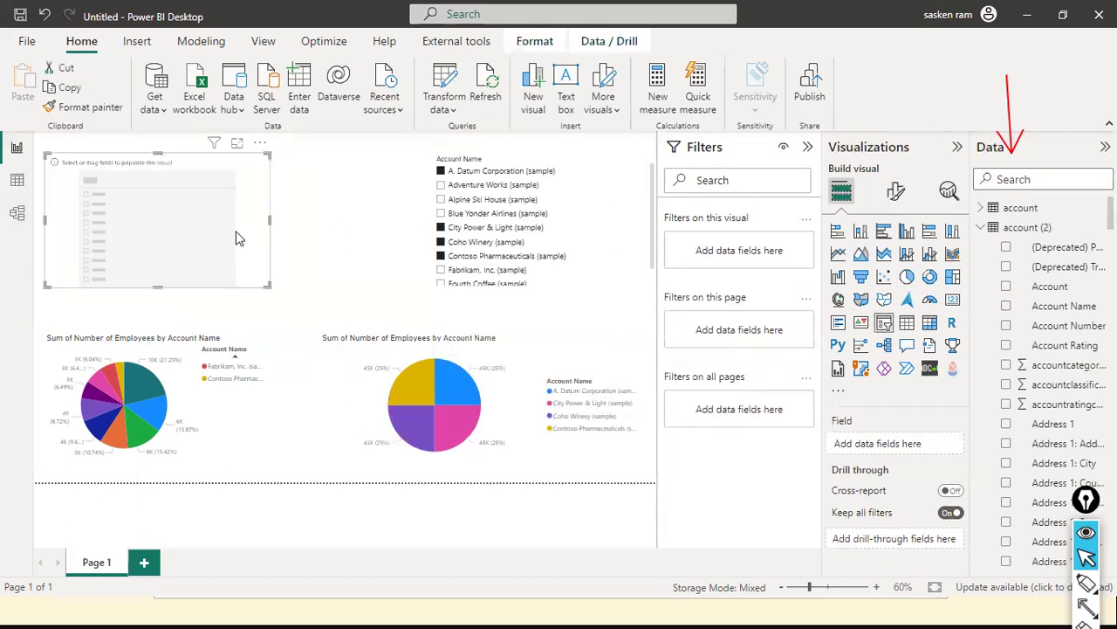
pyautogui.click(984, 228)
pyautogui.click(981, 208)
pyautogui.moveTo(1057, 294); pyautogui.dragTo(149, 212)
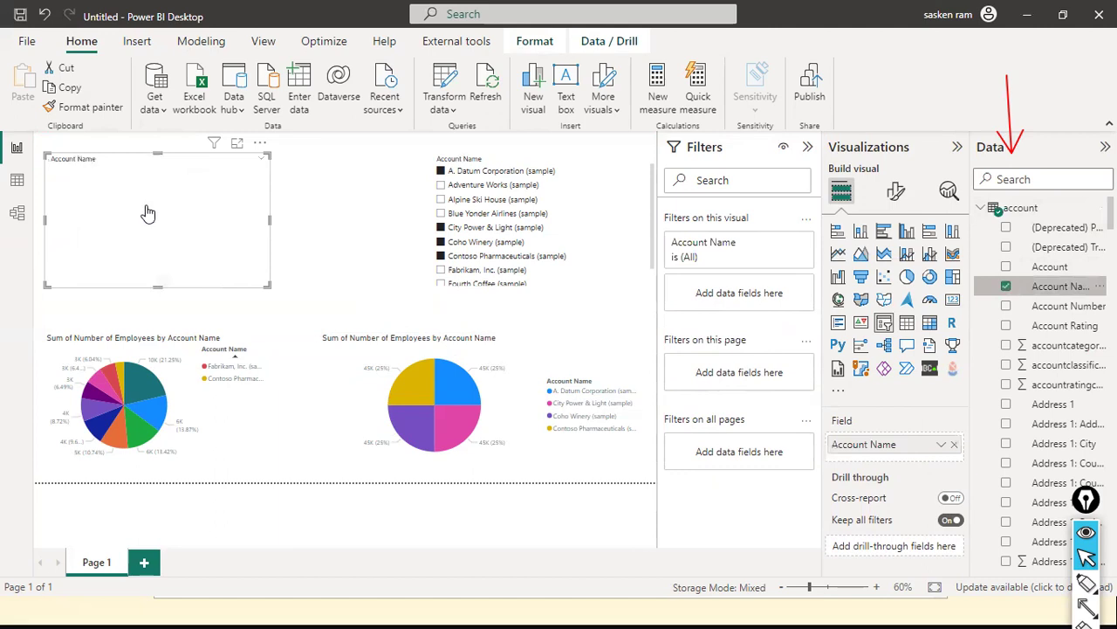
pyautogui.click(55, 171)
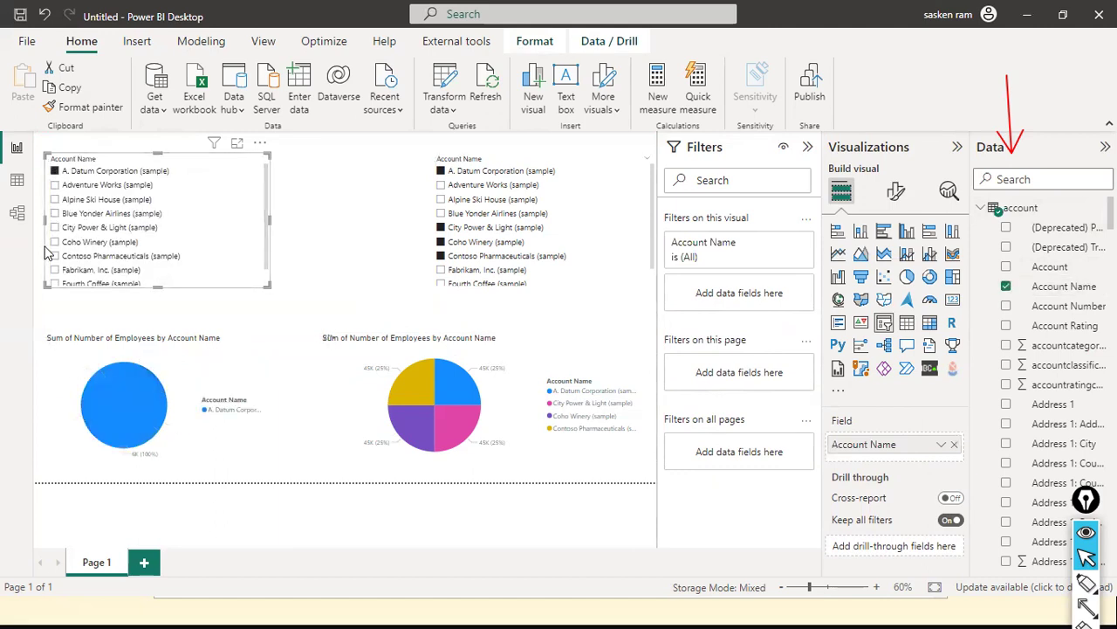
pyautogui.click(55, 227)
pyautogui.keyDown('ctrl'); pyautogui.click(55, 242); pyautogui.keyUp('ctrl')
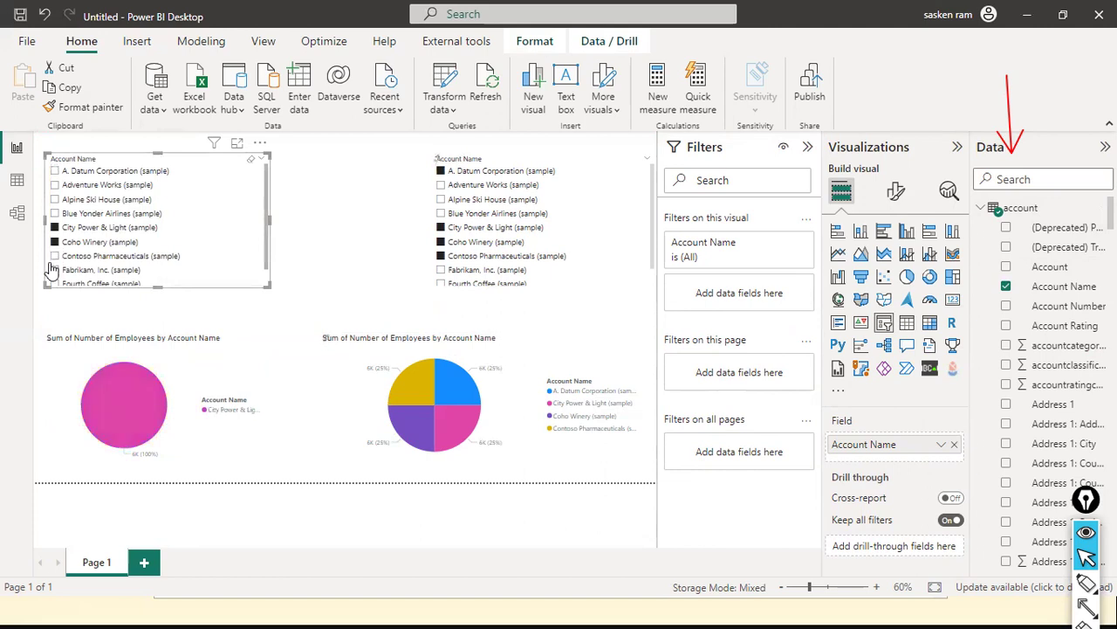
pyautogui.keyDown('ctrl'); pyautogui.click(54, 256); pyautogui.keyUp('ctrl')
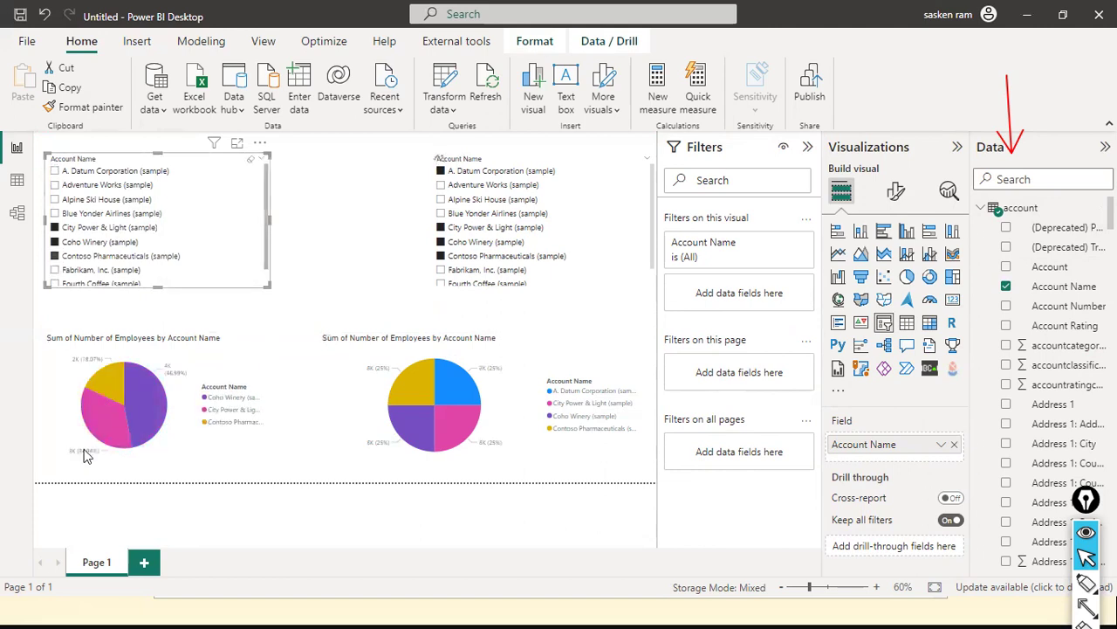
pyautogui.keyDown('ctrl'); pyautogui.click(54, 172); pyautogui.keyUp('ctrl')
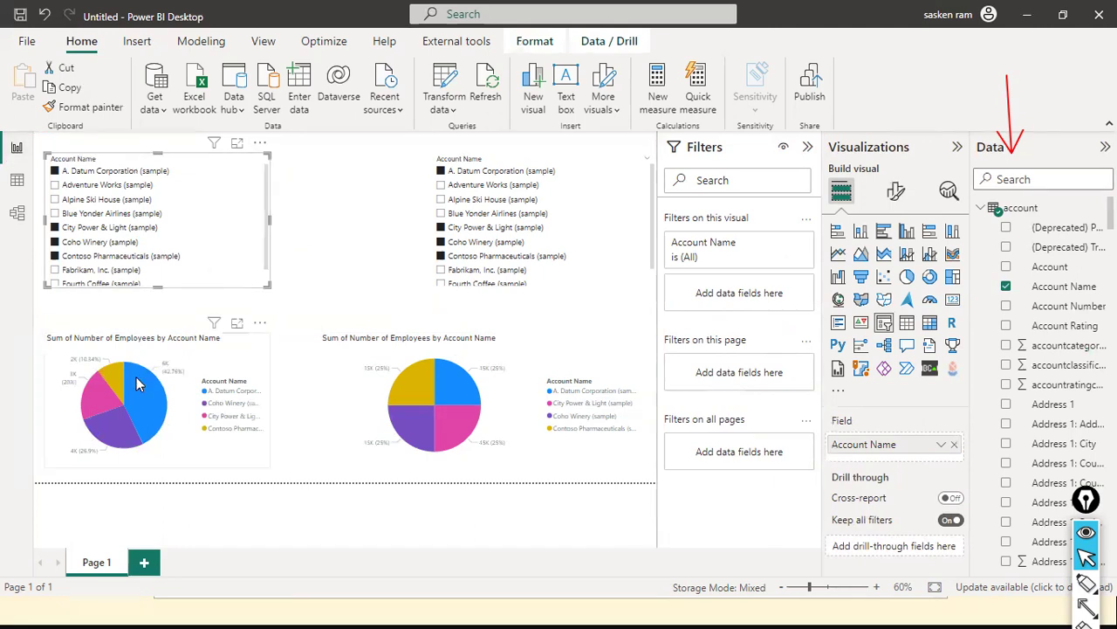
pyautogui.click(594, 239)
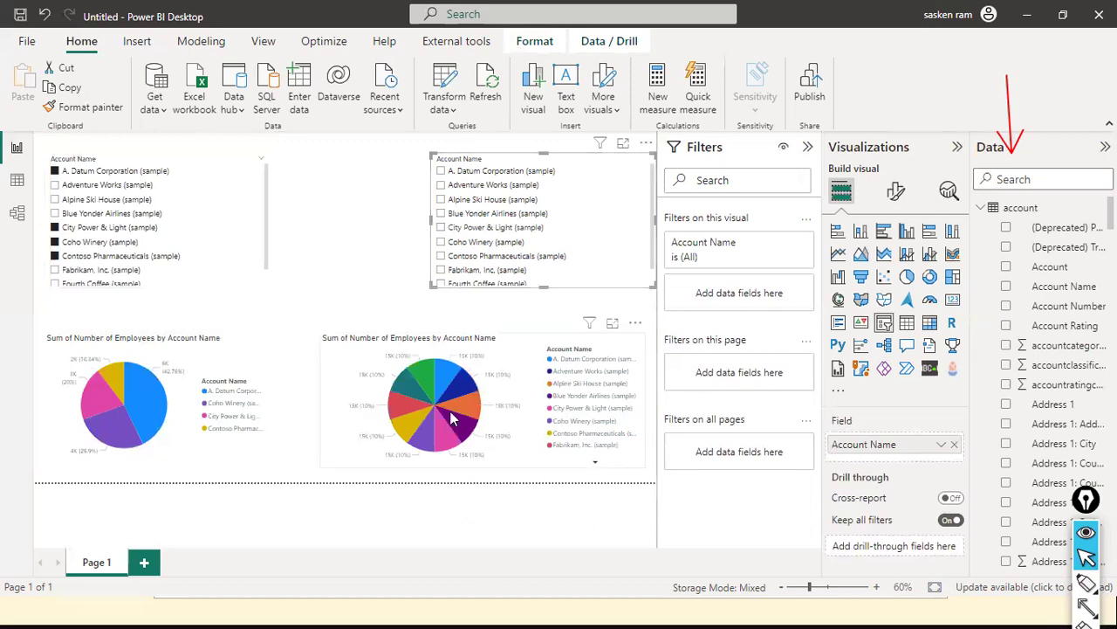
# - Filter the right slicer to Contoso Pharmaceuticals, Fourth Coffee, Alpine Ski House and the left to Adventure Works
pyautogui.moveTo(452, 419)
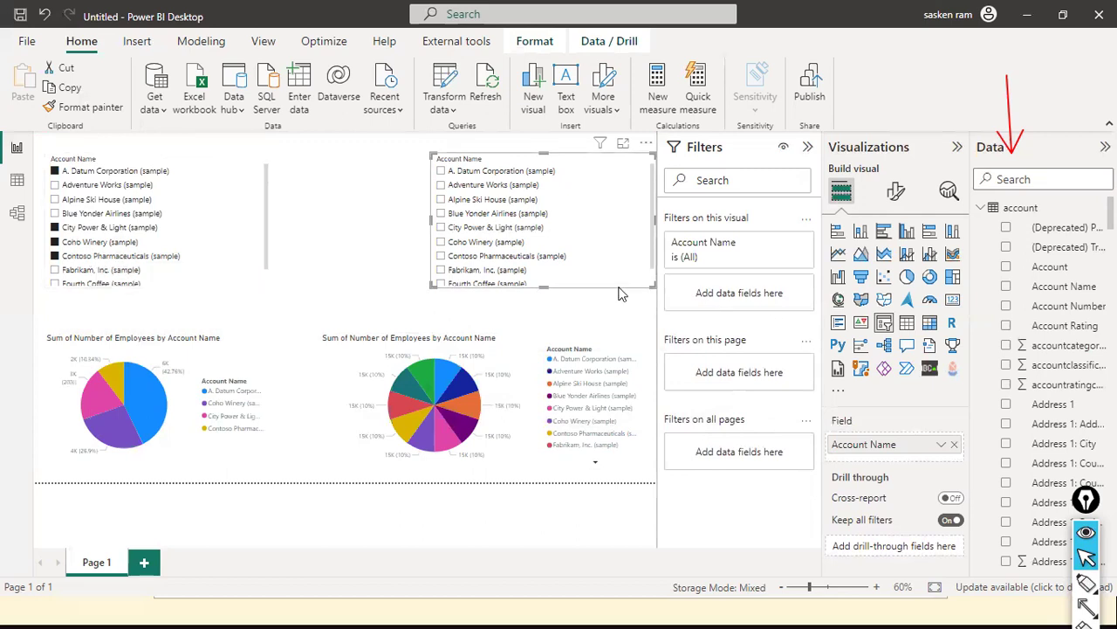
pyautogui.moveTo(619, 294); pyautogui.dragTo(542, 288)
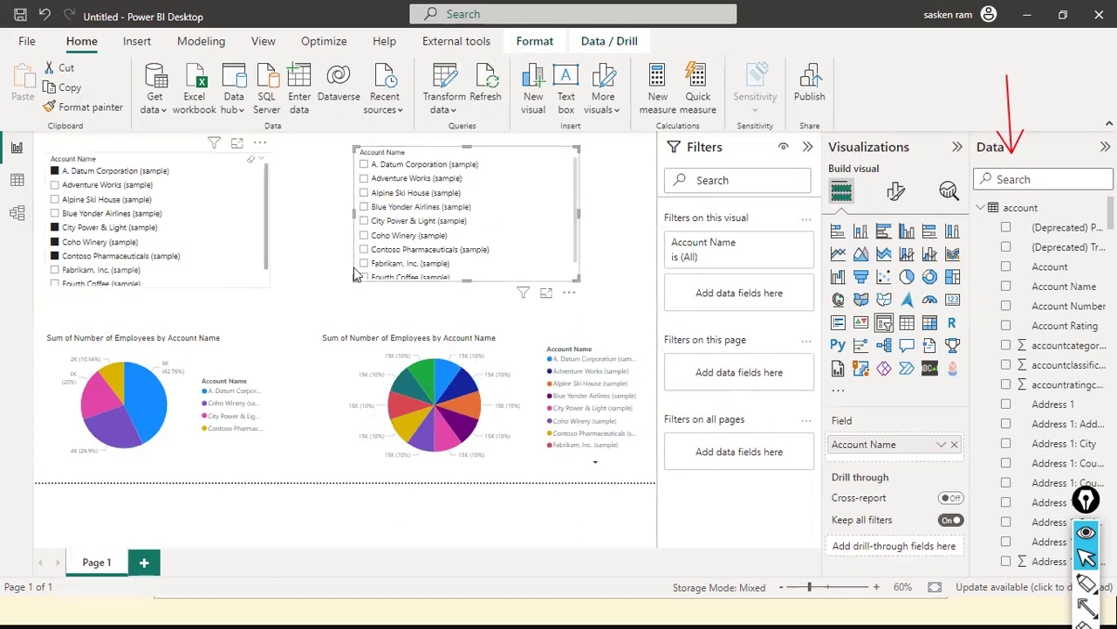
pyautogui.moveTo(441, 371)
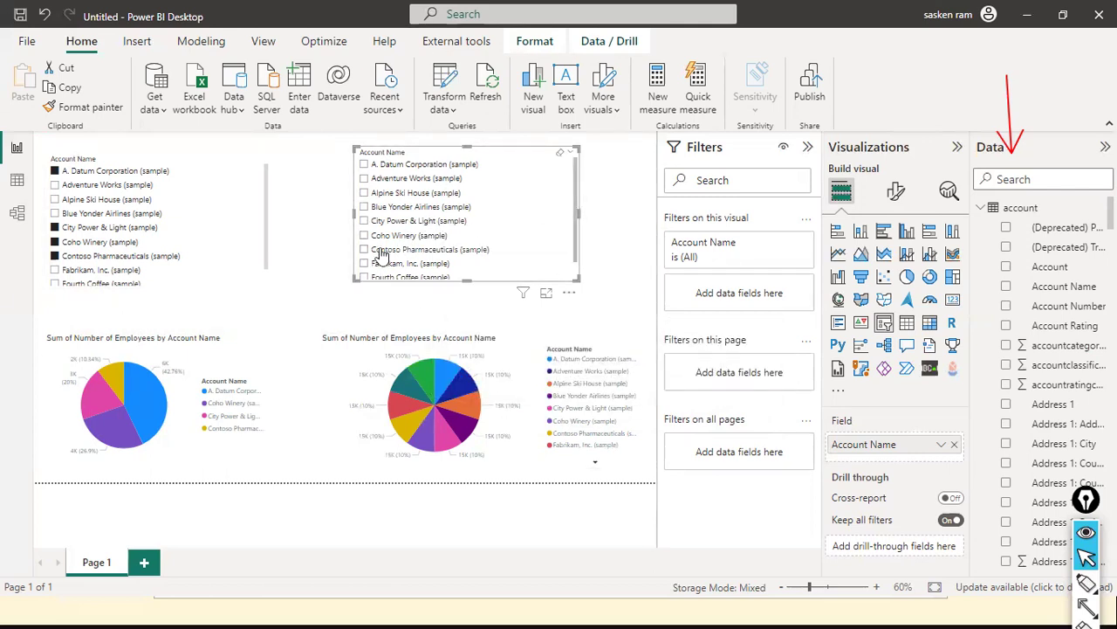
pyautogui.scroll(-1, 538, 234)
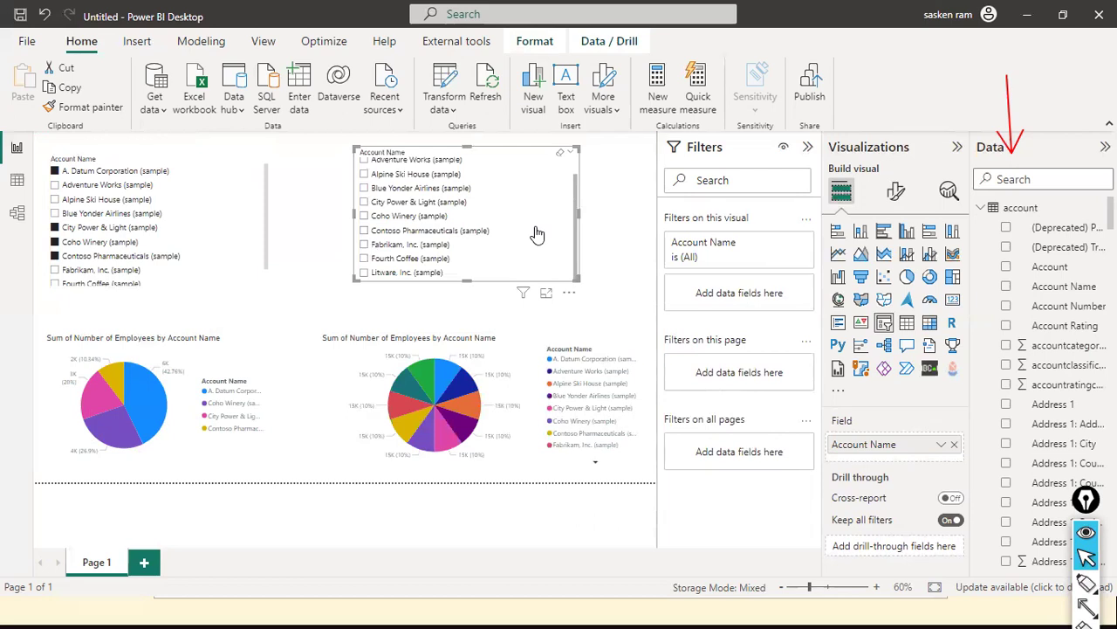
pyautogui.click(364, 232)
pyautogui.click(364, 259)
pyautogui.click(365, 175)
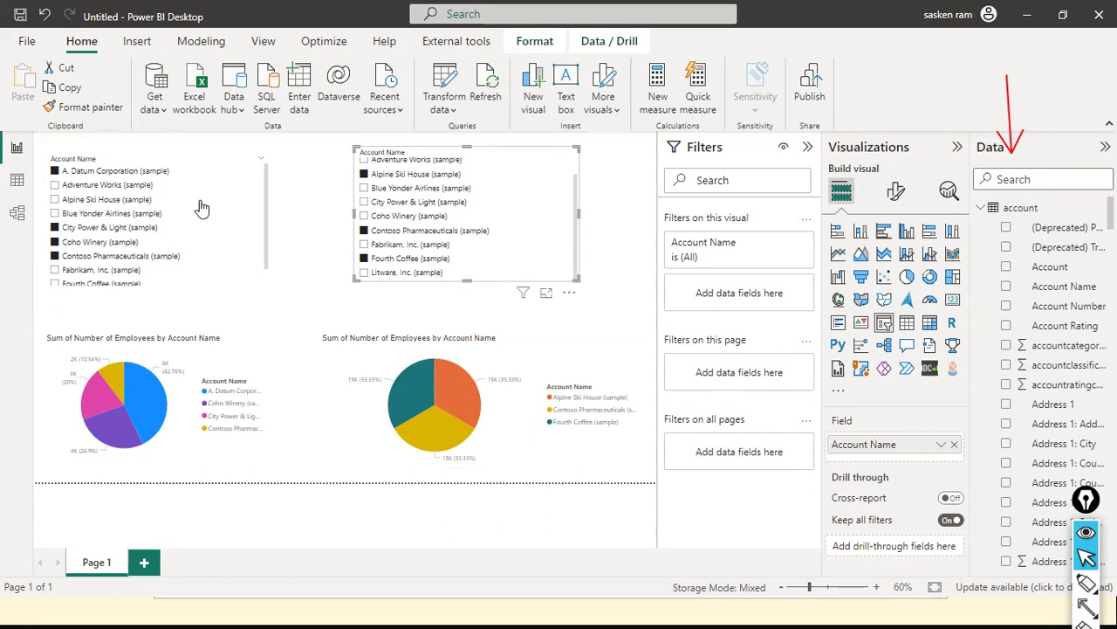
pyautogui.click(233, 197)
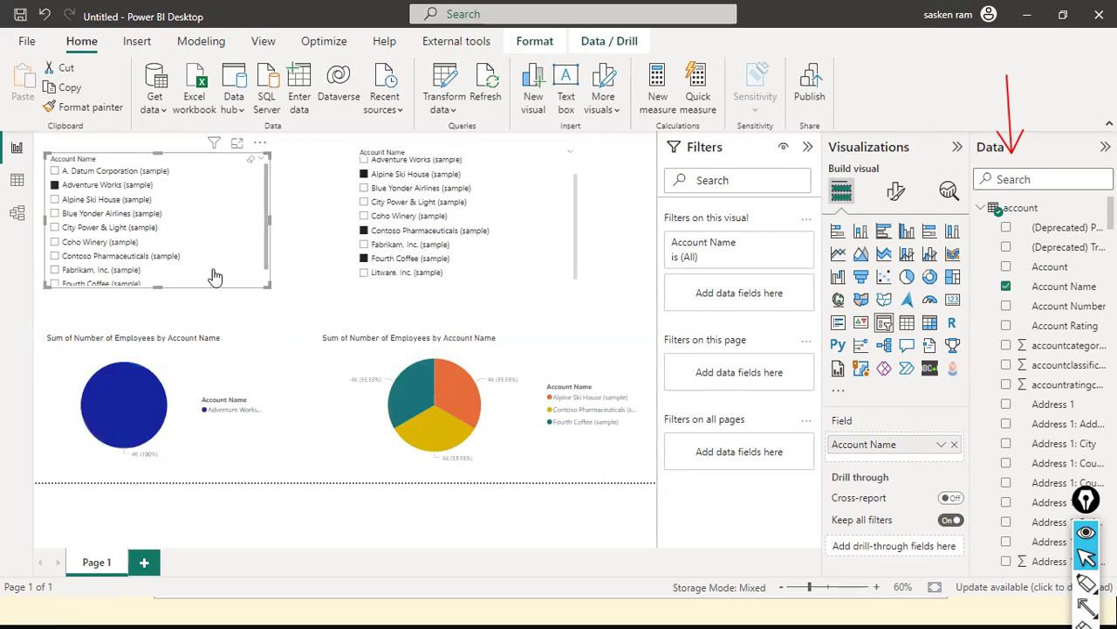
pyautogui.click(288, 252)
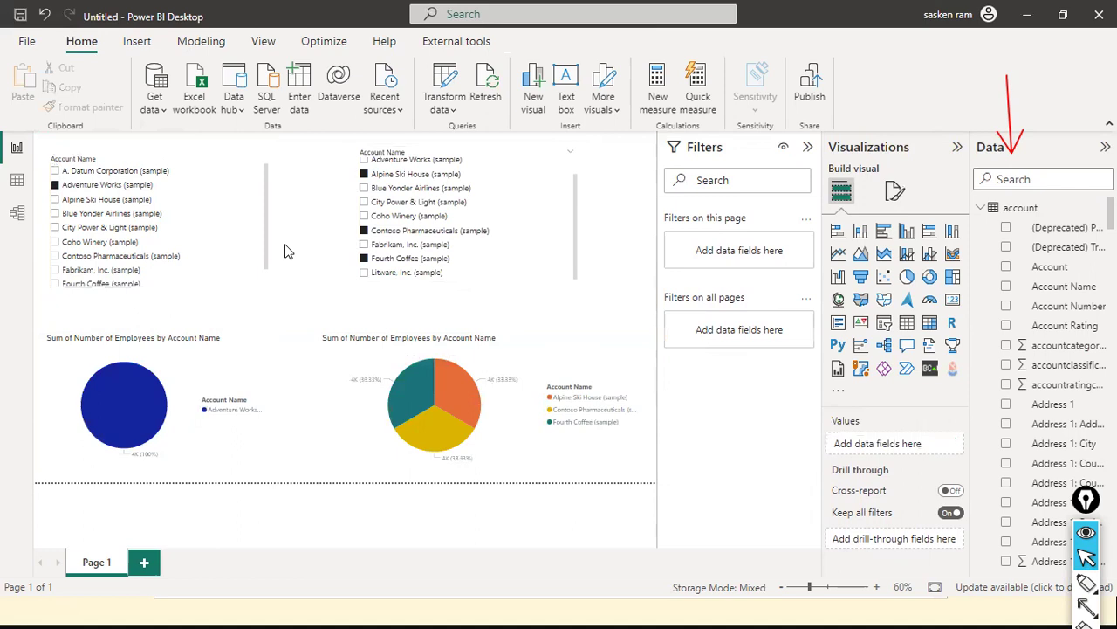